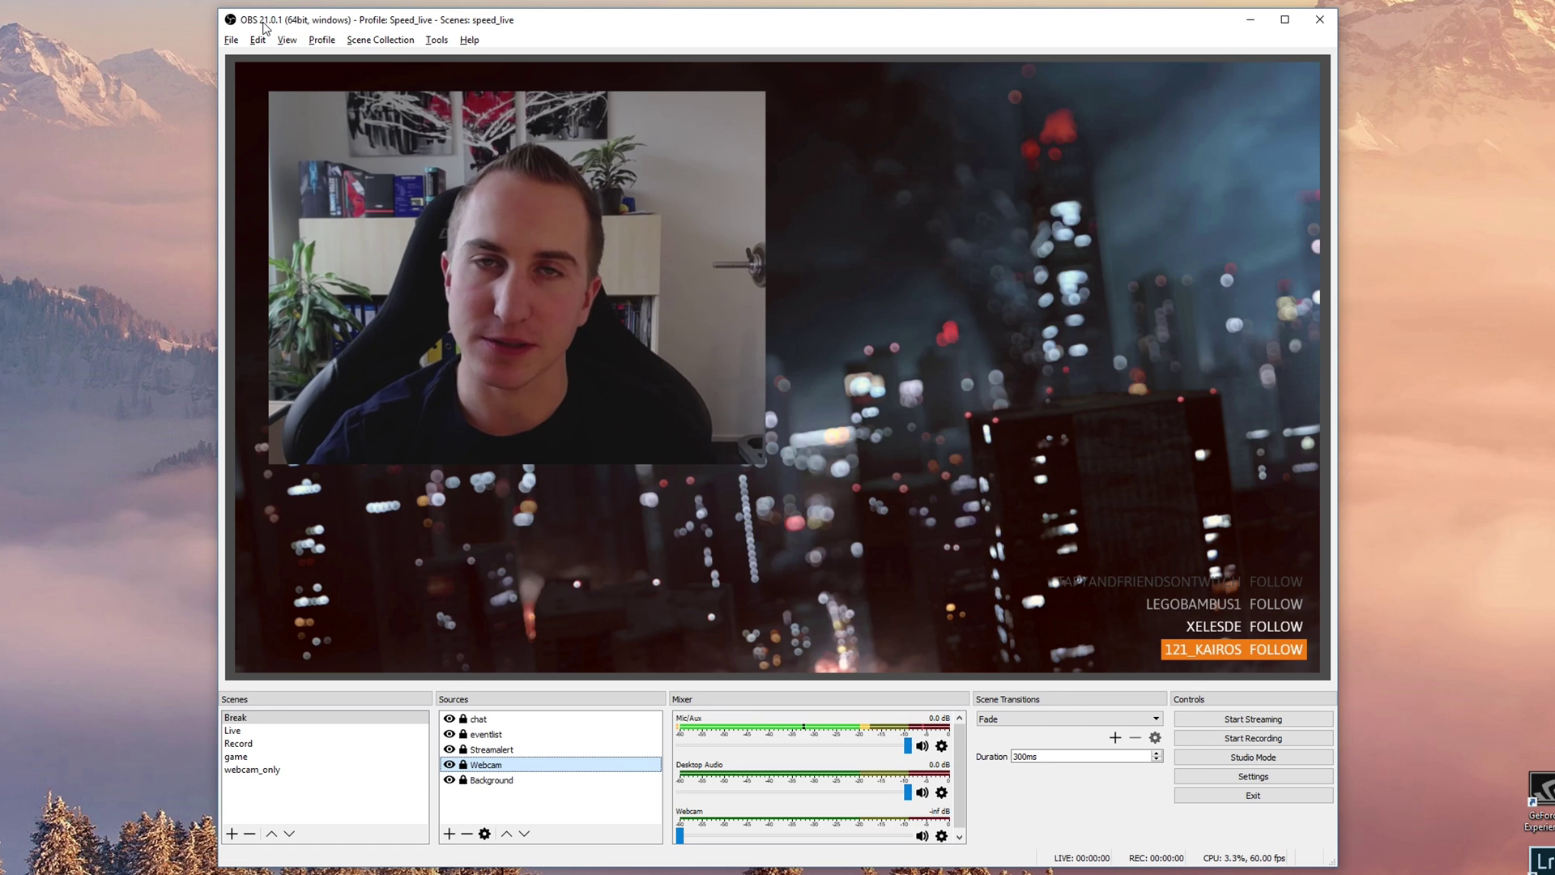
Step: Preview all scenes in a windowed Multiview, then start the OBS Windows installer download
{"action": "left_click", "coordinate": [869, 217]}
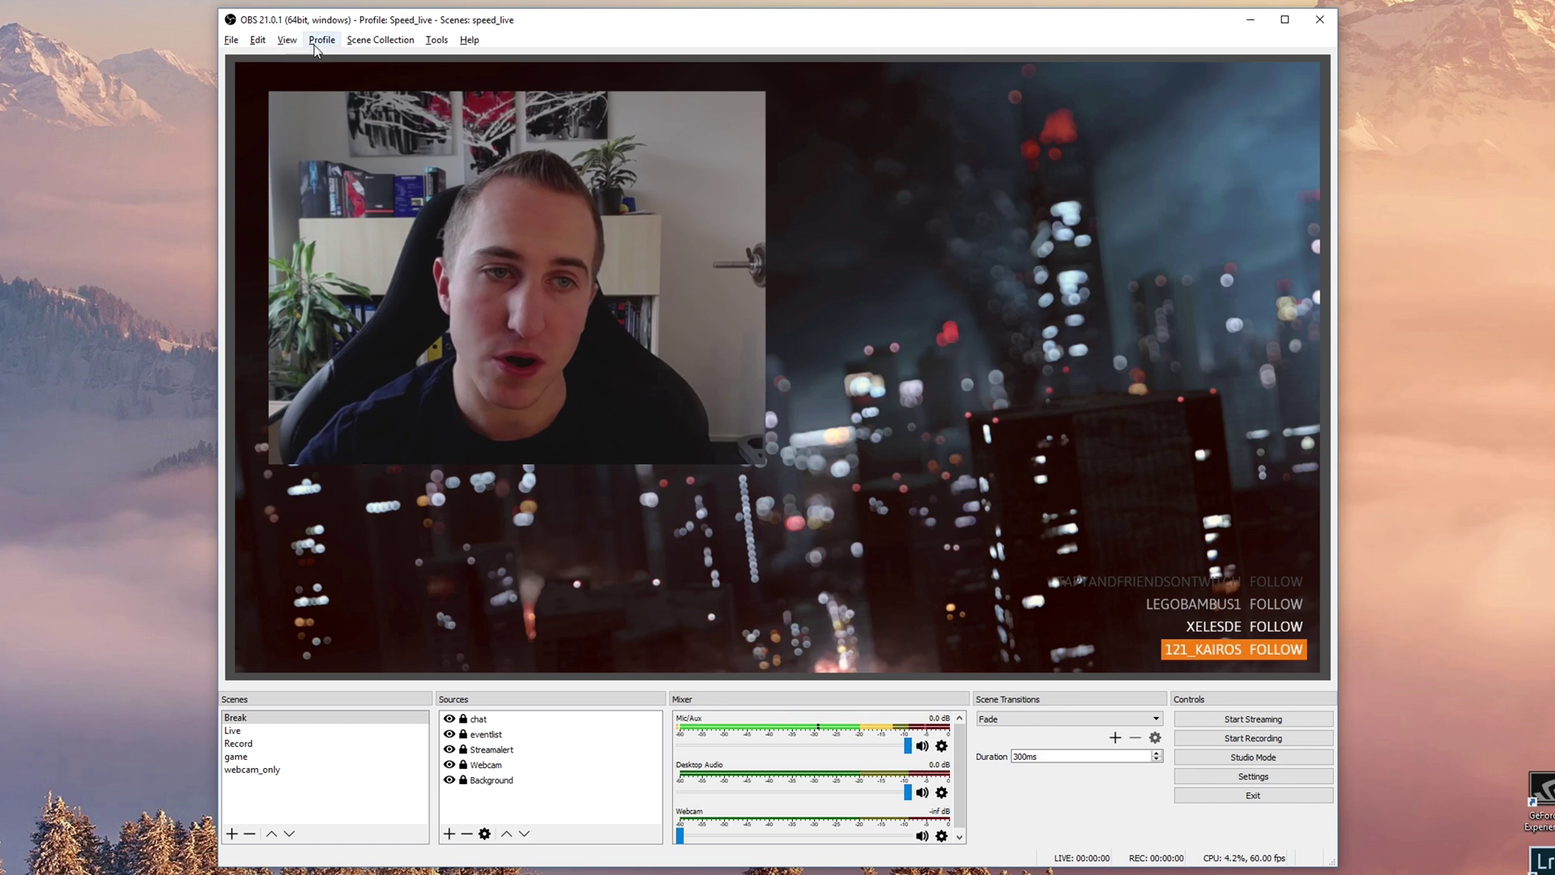
{"action": "left_click", "coordinate": [287, 40]}
{"action": "left_click", "coordinate": [348, 278]}
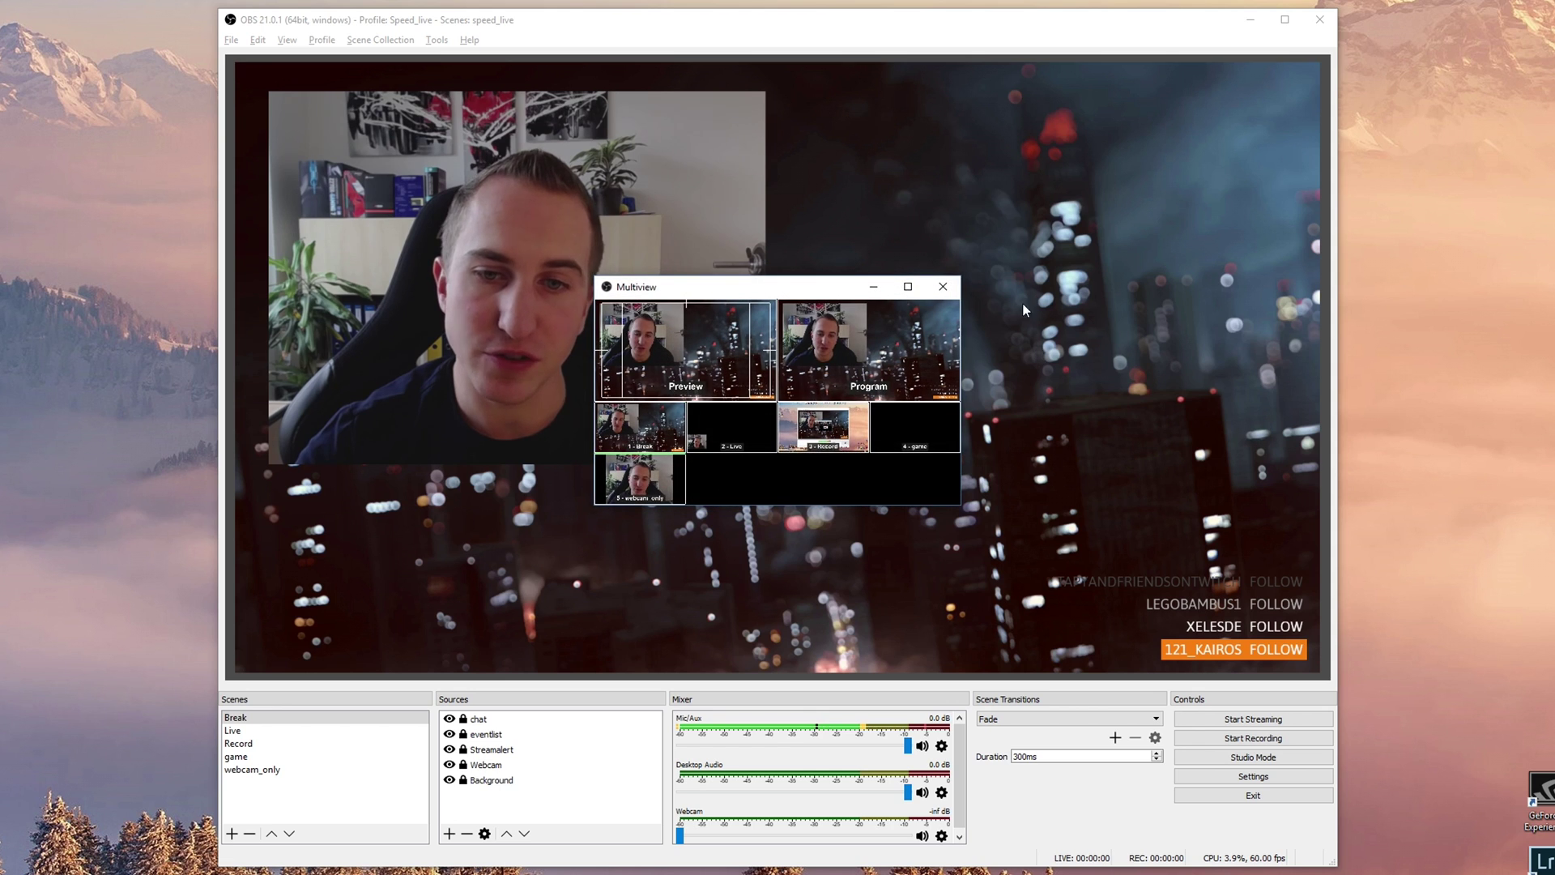
{"action": "left_click", "coordinate": [943, 287]}
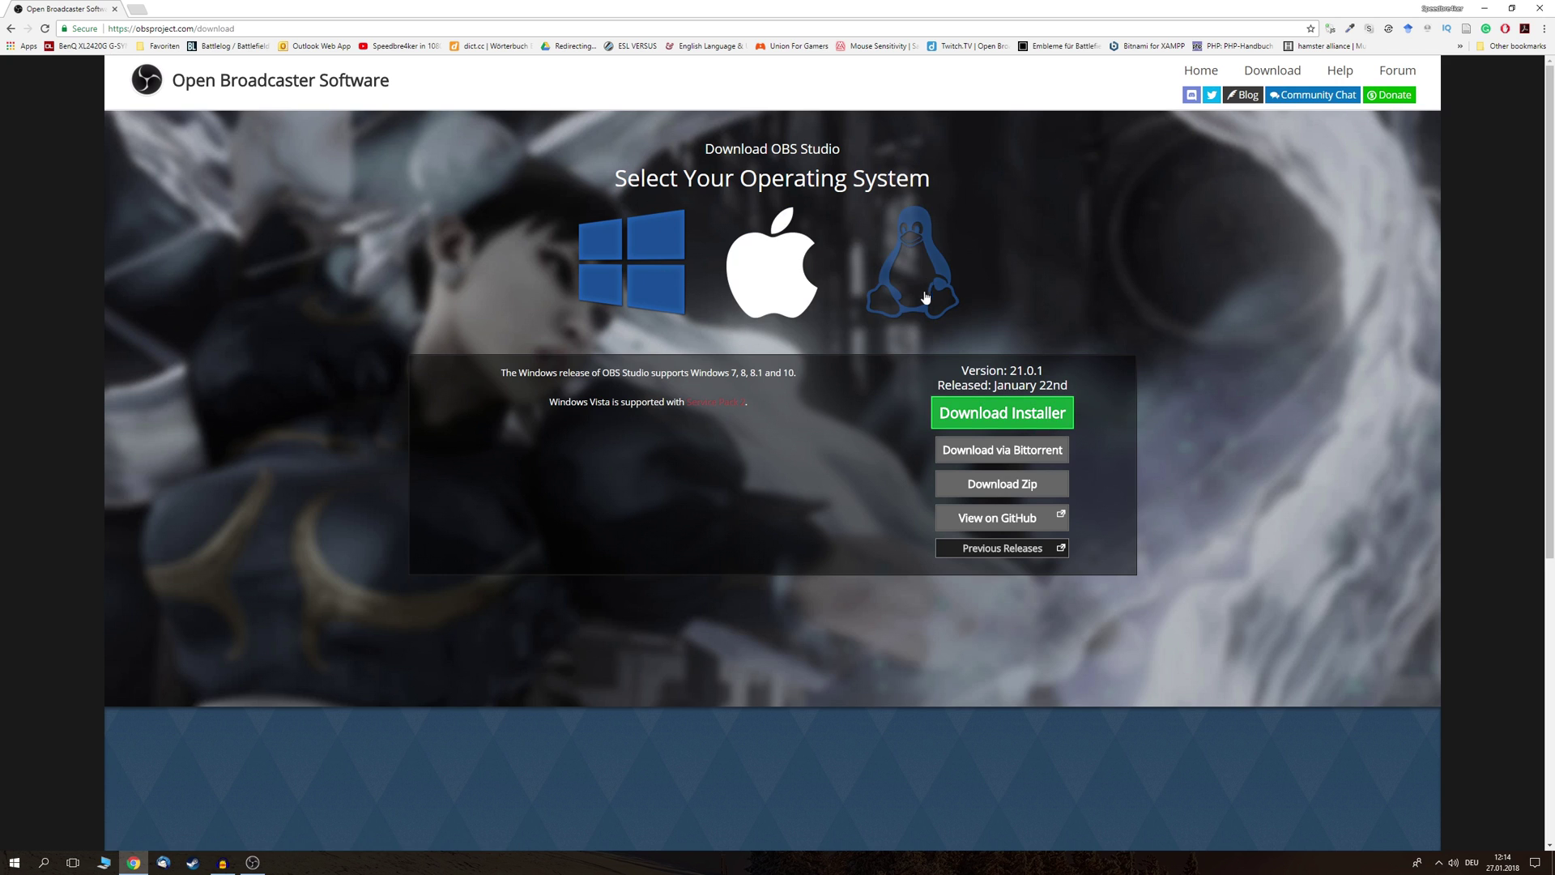
{"action": "left_click", "coordinate": [999, 413]}
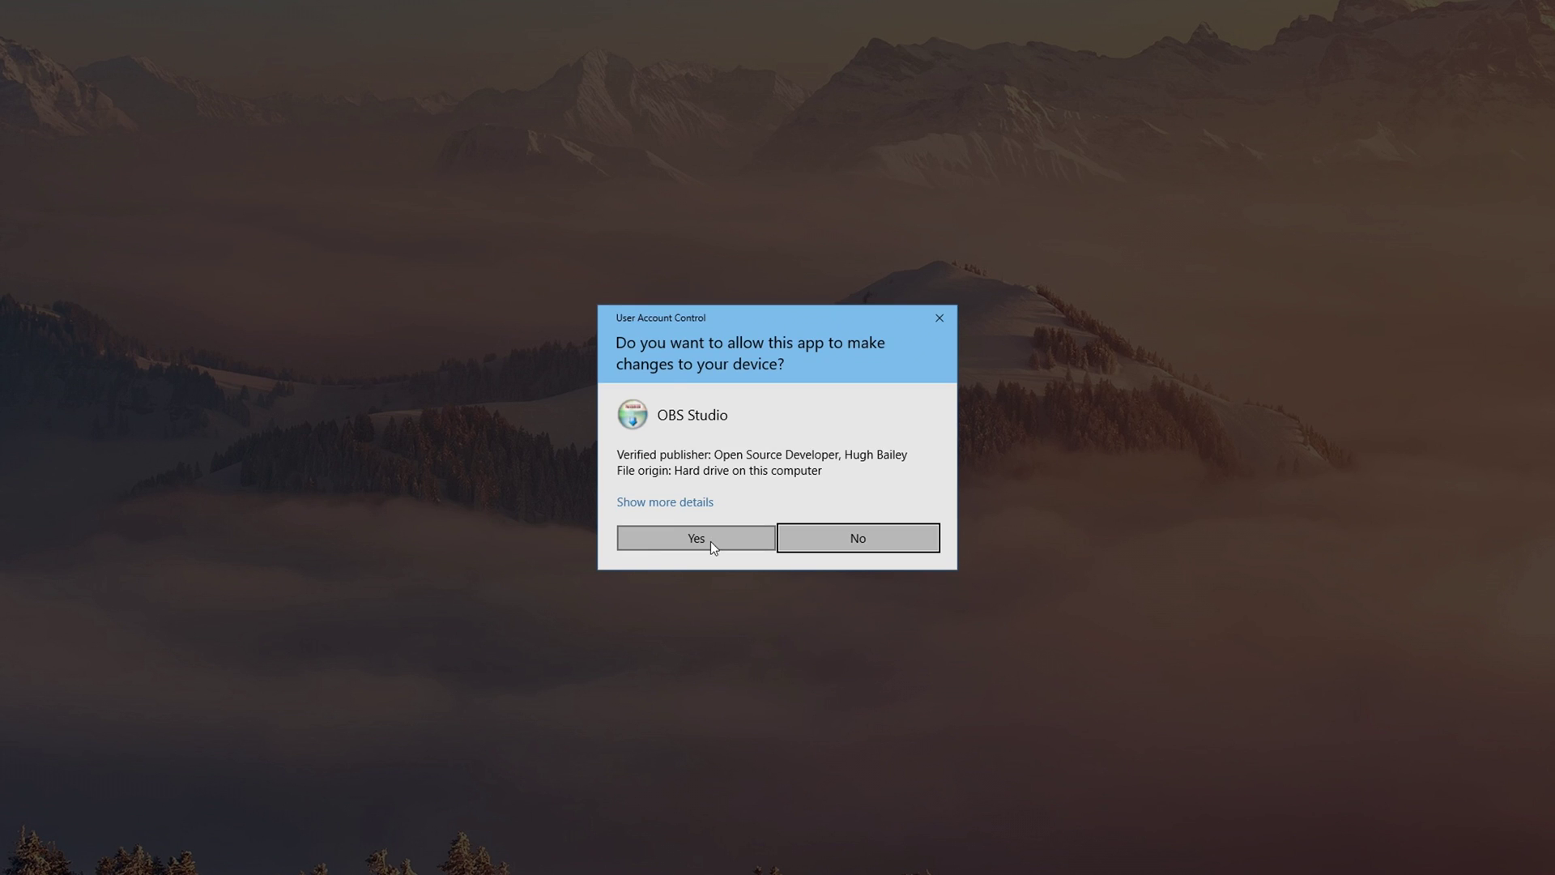
Step: Allow the OBS Studio installer to run at the UAC prompt
{"action": "left_click", "coordinate": [711, 541]}
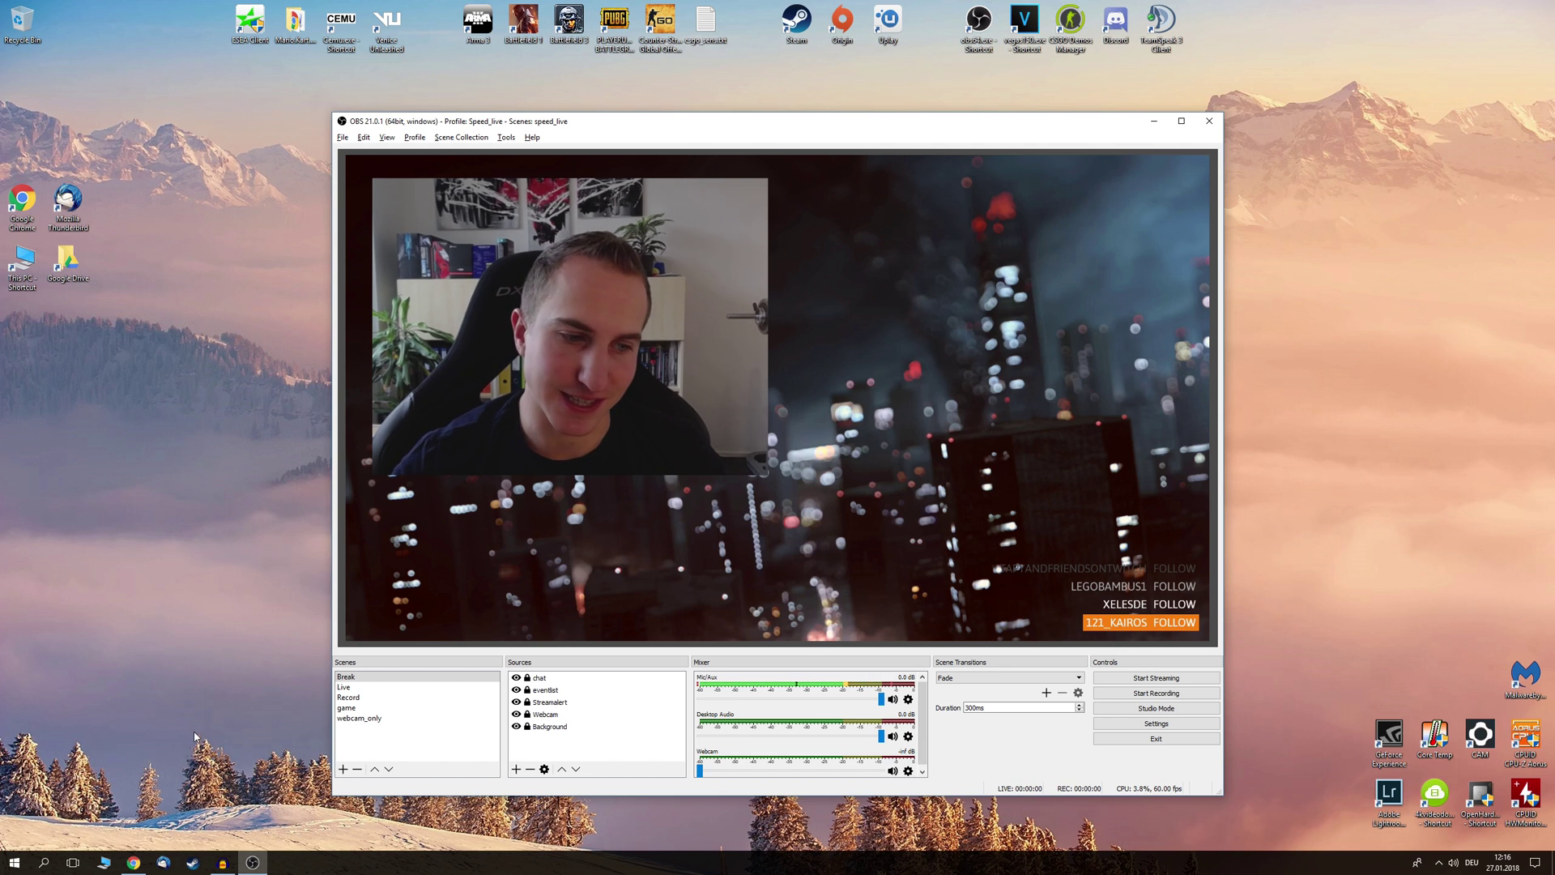
Step: Browse to C:\Program Files (x86)\obs-studio\bin\64bit and drag obs64.exe onto the desktop as a shortcut
{"action": "left_click", "coordinate": [104, 862]}
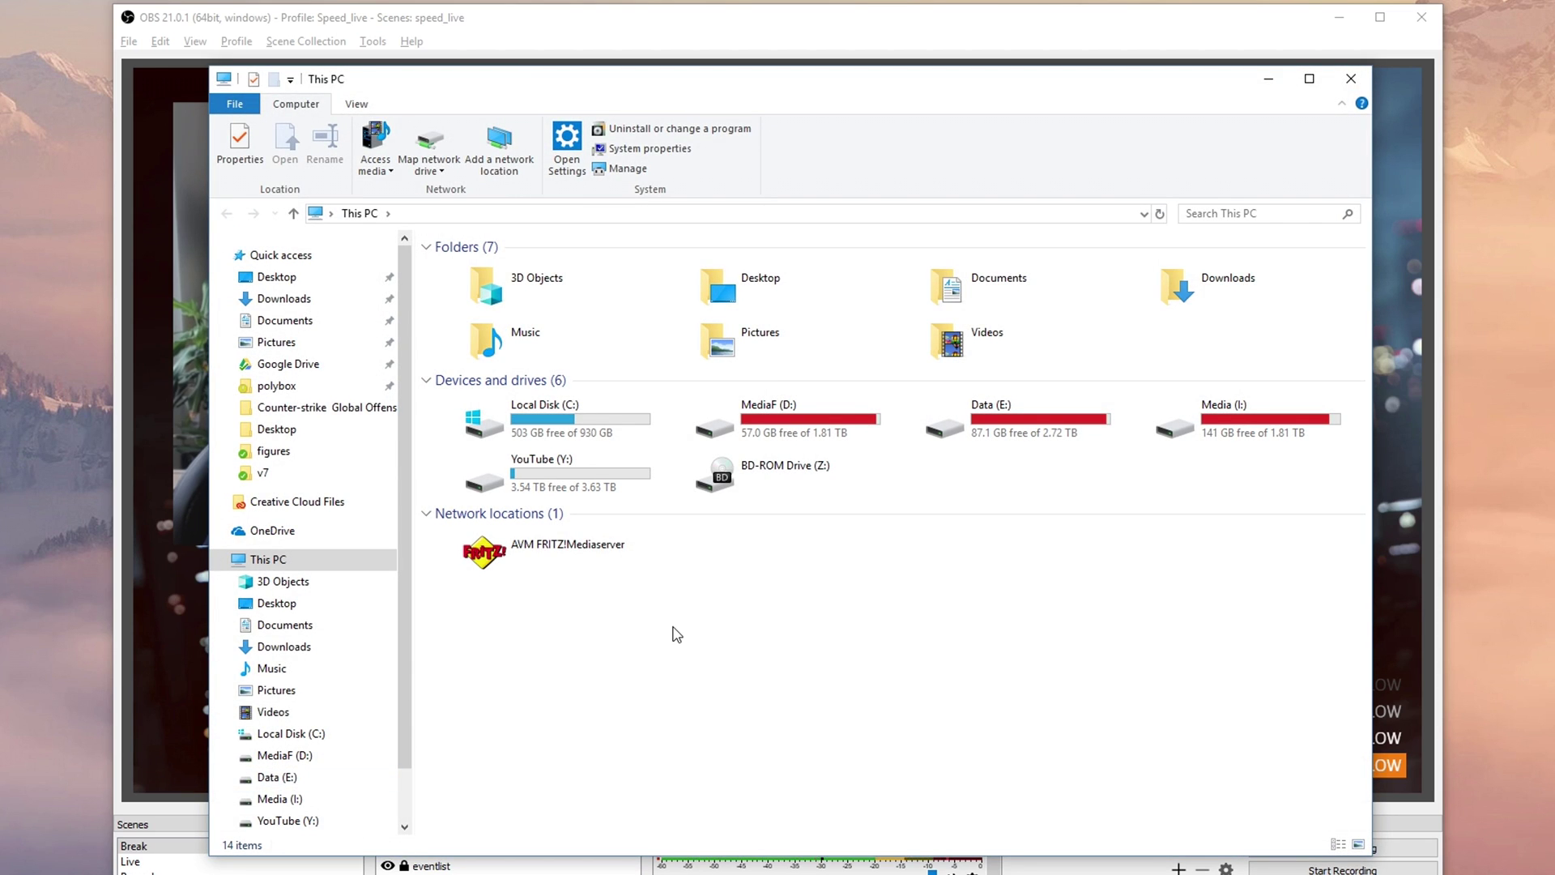
{"action": "left_click", "coordinate": [618, 415]}
{"action": "double_click", "coordinate": [618, 415]}
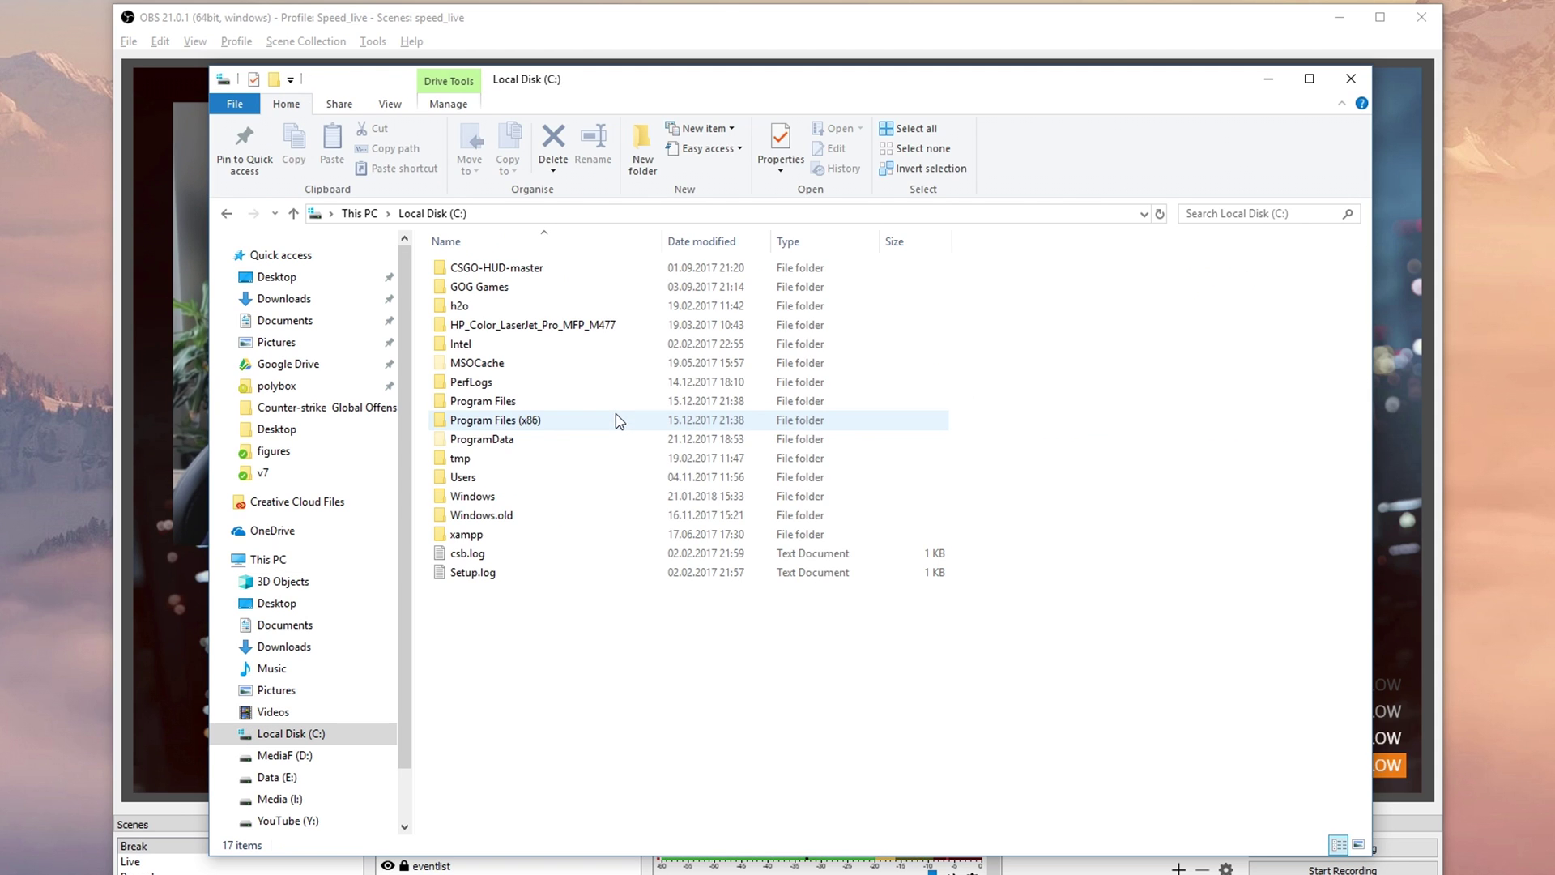
{"action": "double_click", "coordinate": [522, 422]}
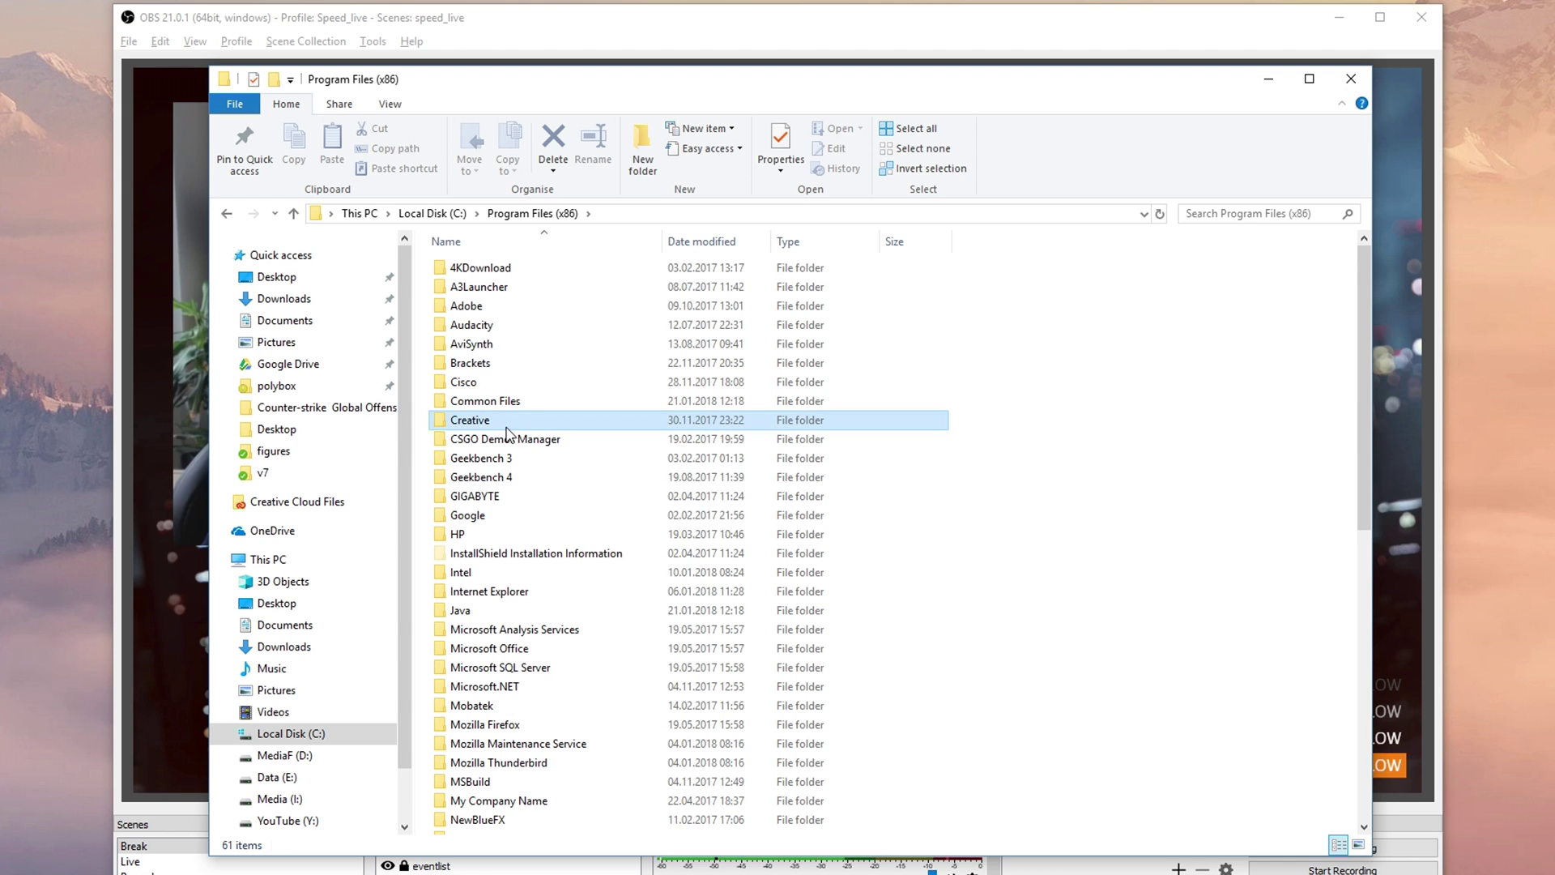
{"action": "key", "text": "o"}
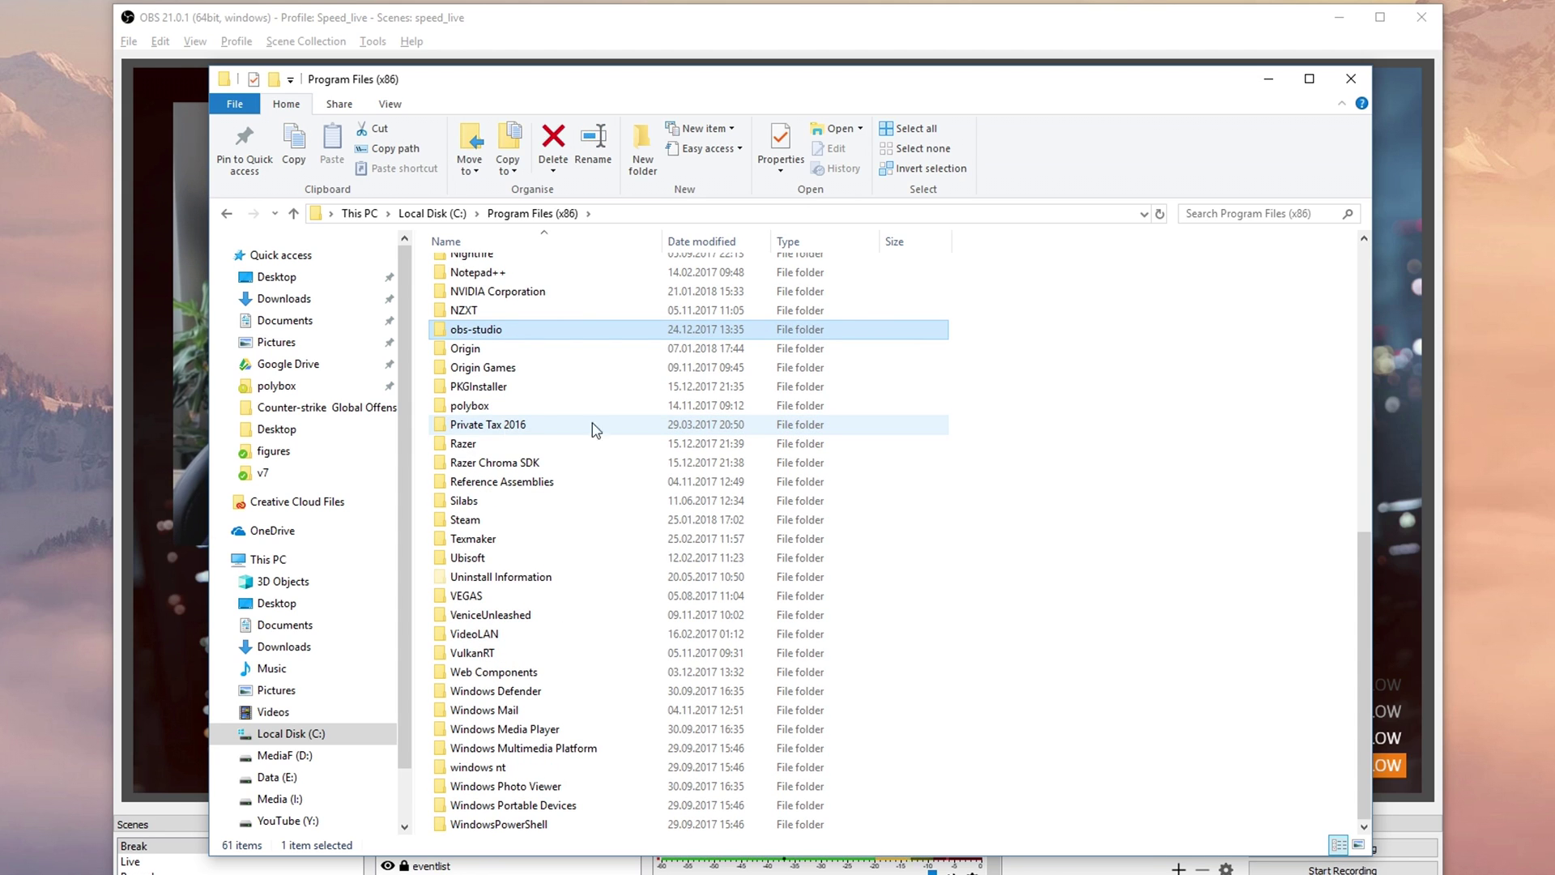
{"action": "double_click", "coordinate": [590, 330]}
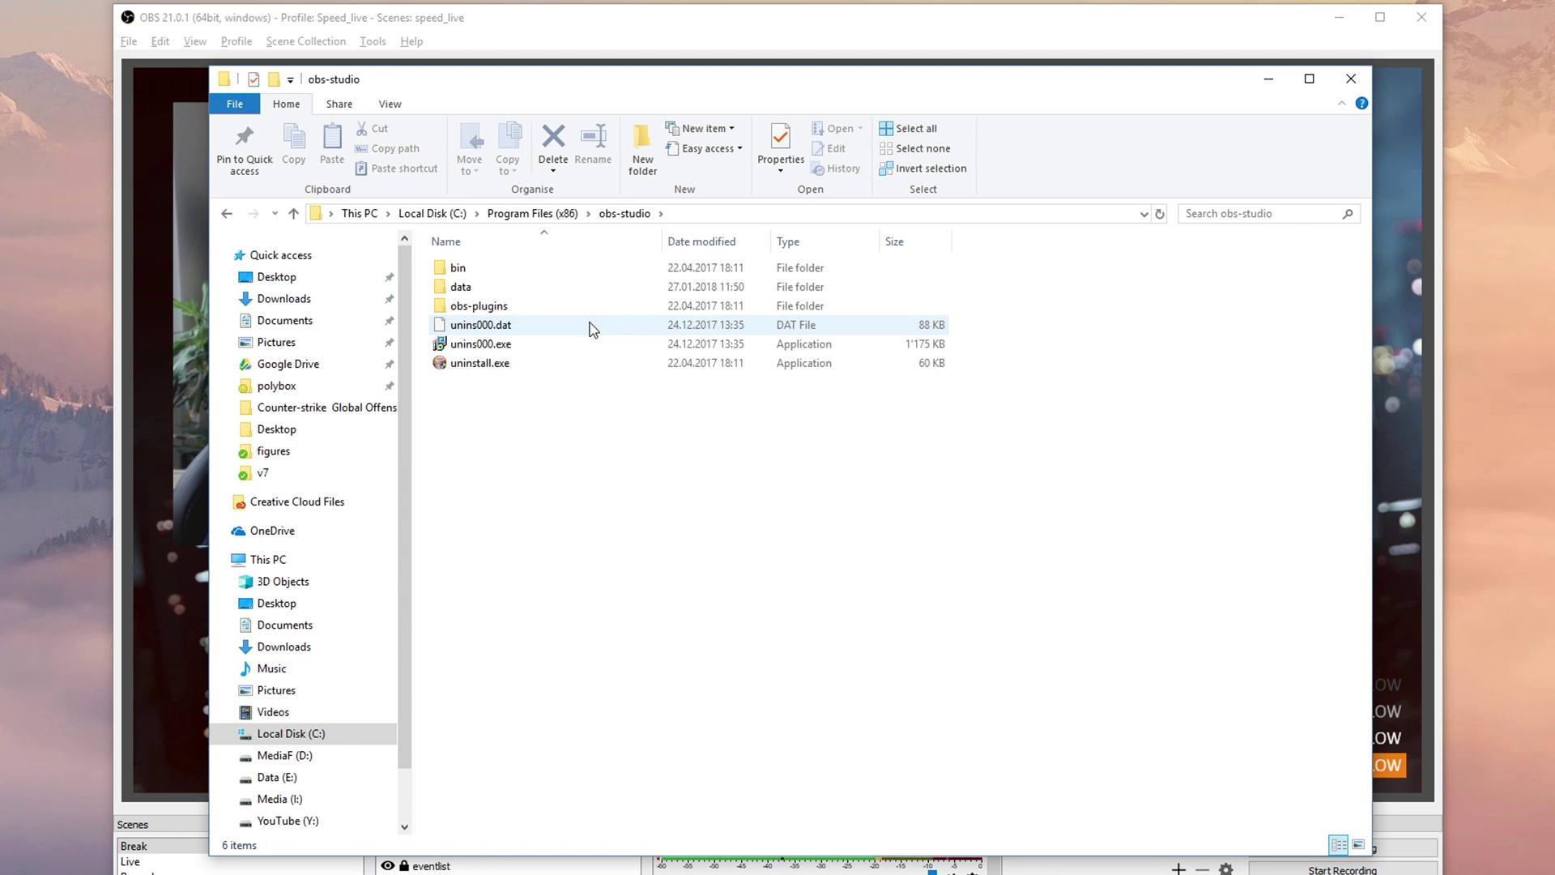
{"action": "double_click", "coordinate": [484, 271]}
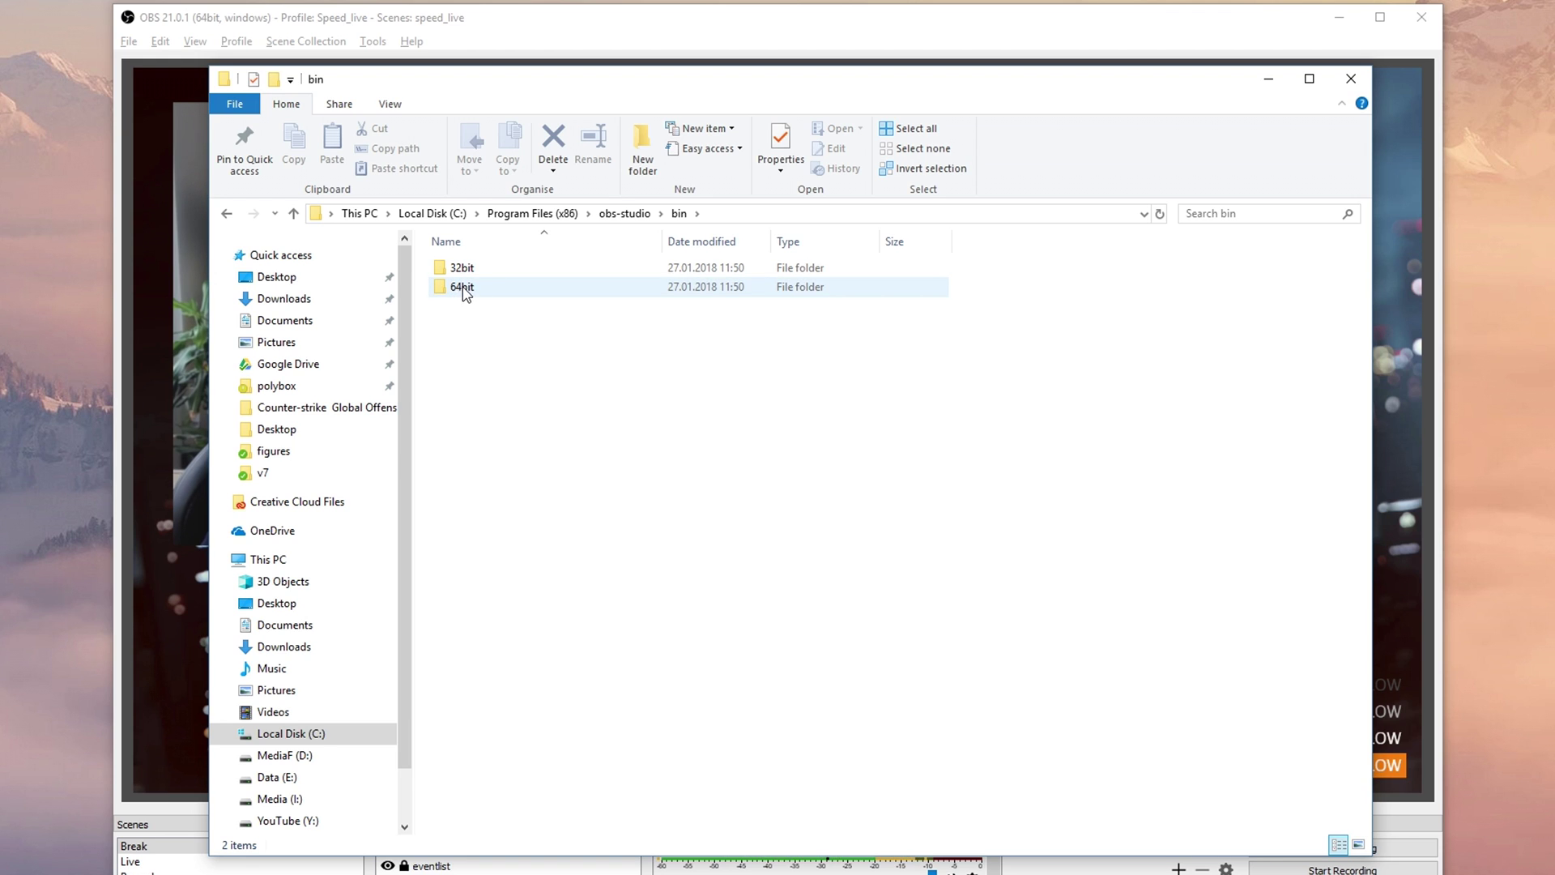
{"action": "double_click", "coordinate": [464, 289]}
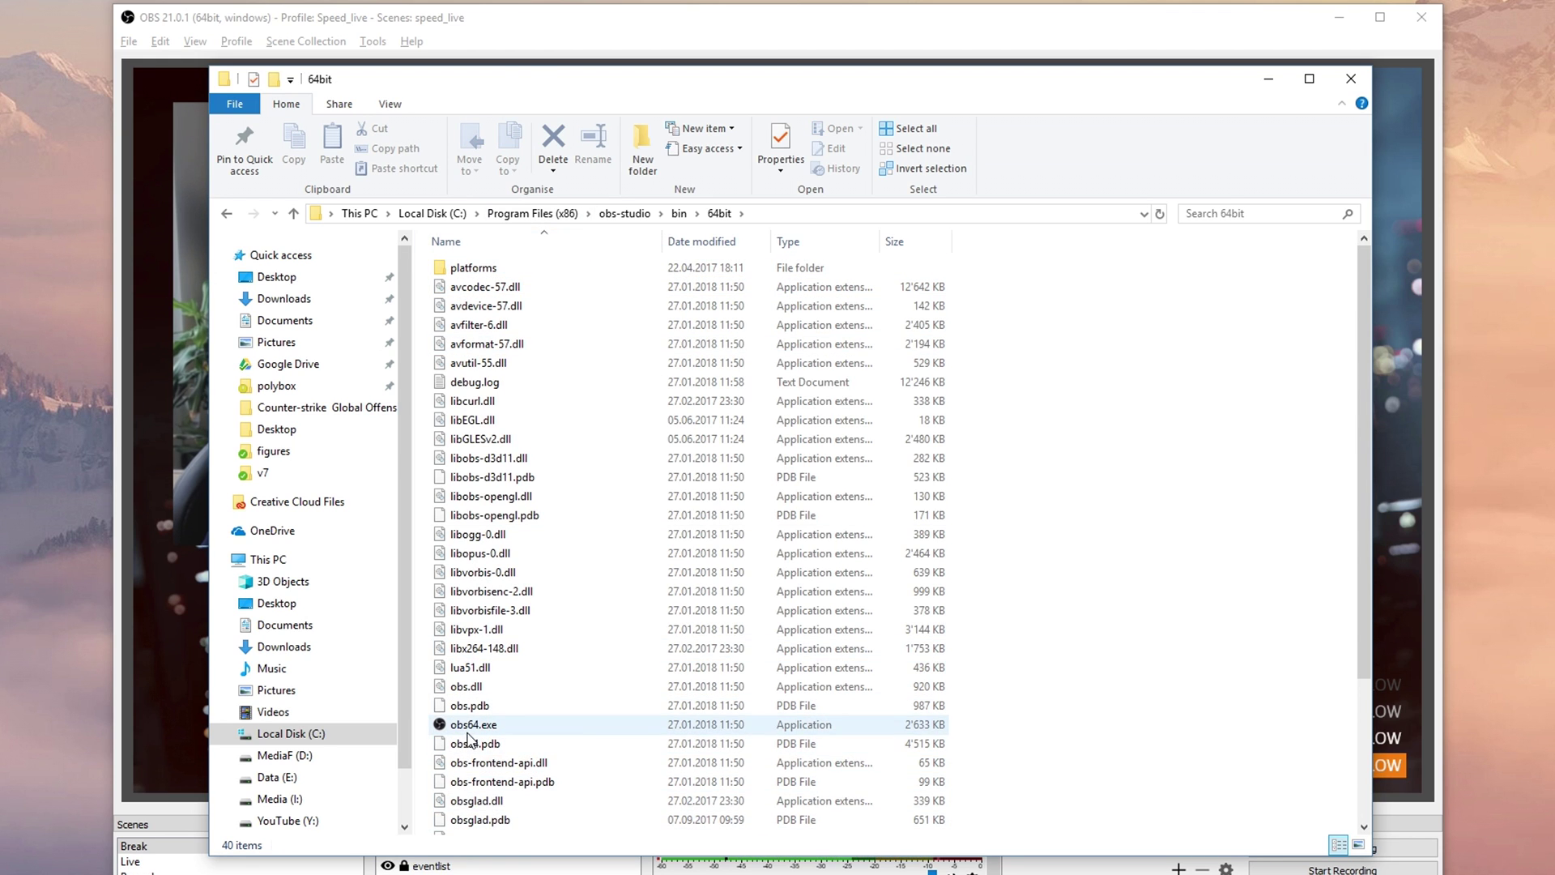
{"action": "left_click", "coordinate": [467, 729]}
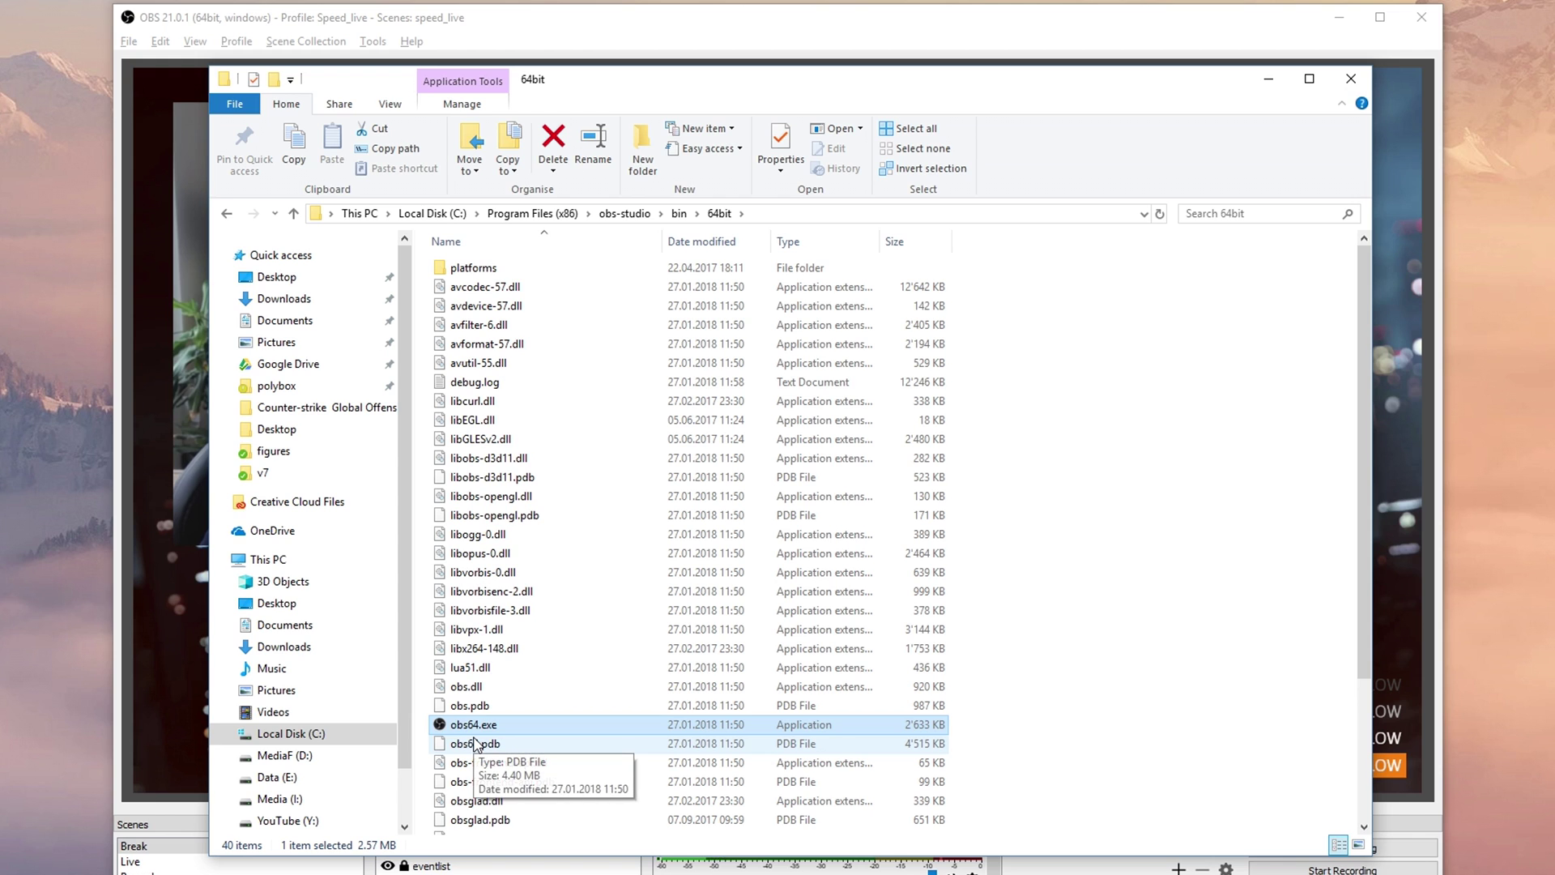
{"action": "left_click_drag", "start_coordinate": [467, 729], "coordinate": [1554, 0]}
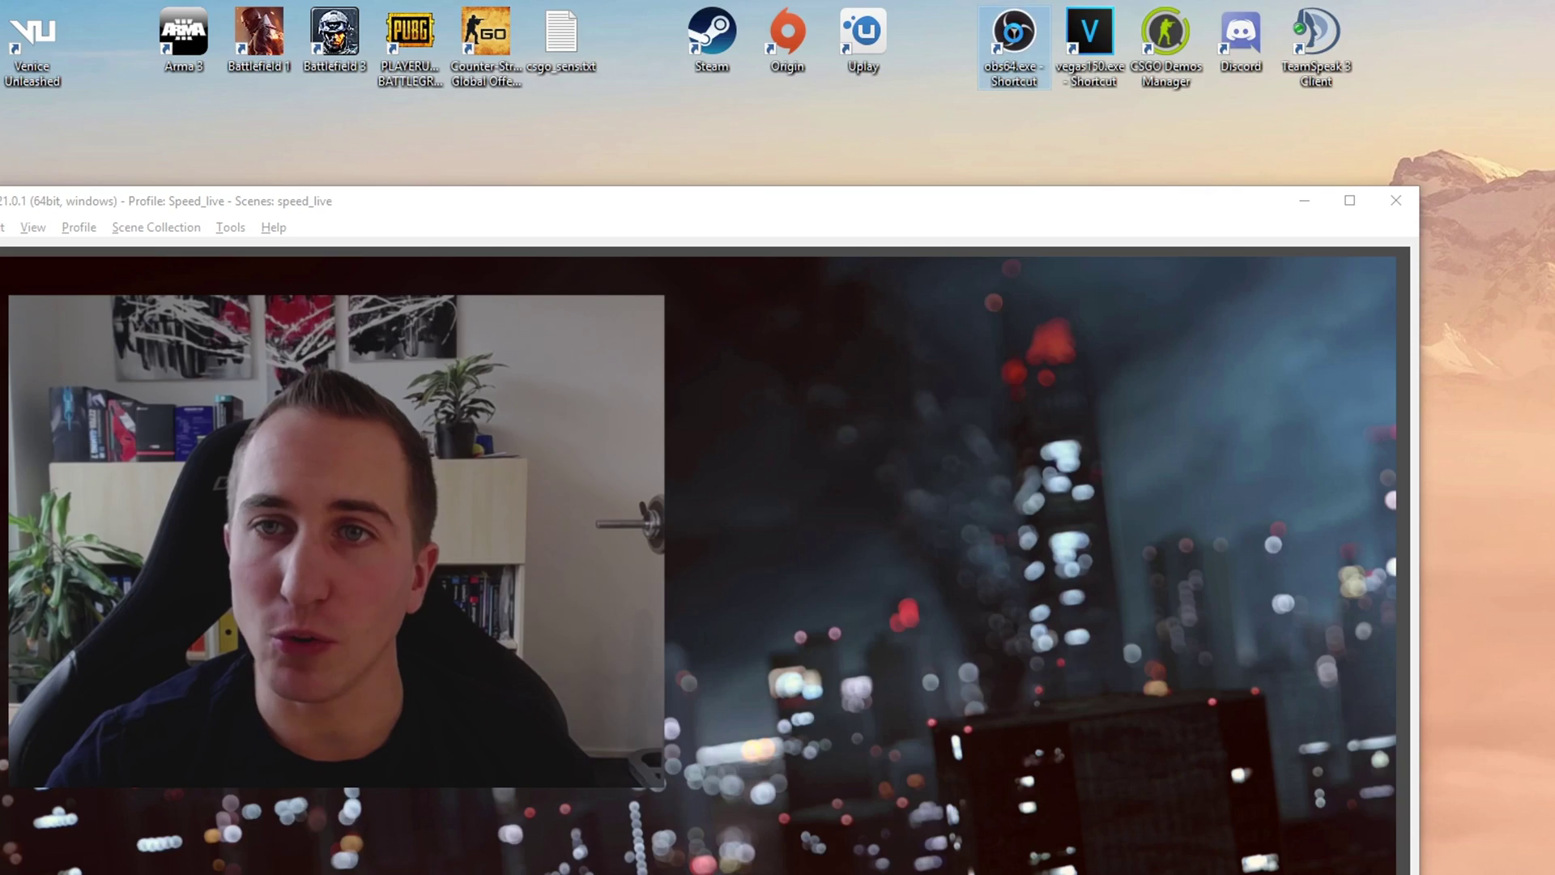
Step: Run OBS as administrator from the obs64 desktop shortcut
{"action": "right_click", "coordinate": [979, 20]}
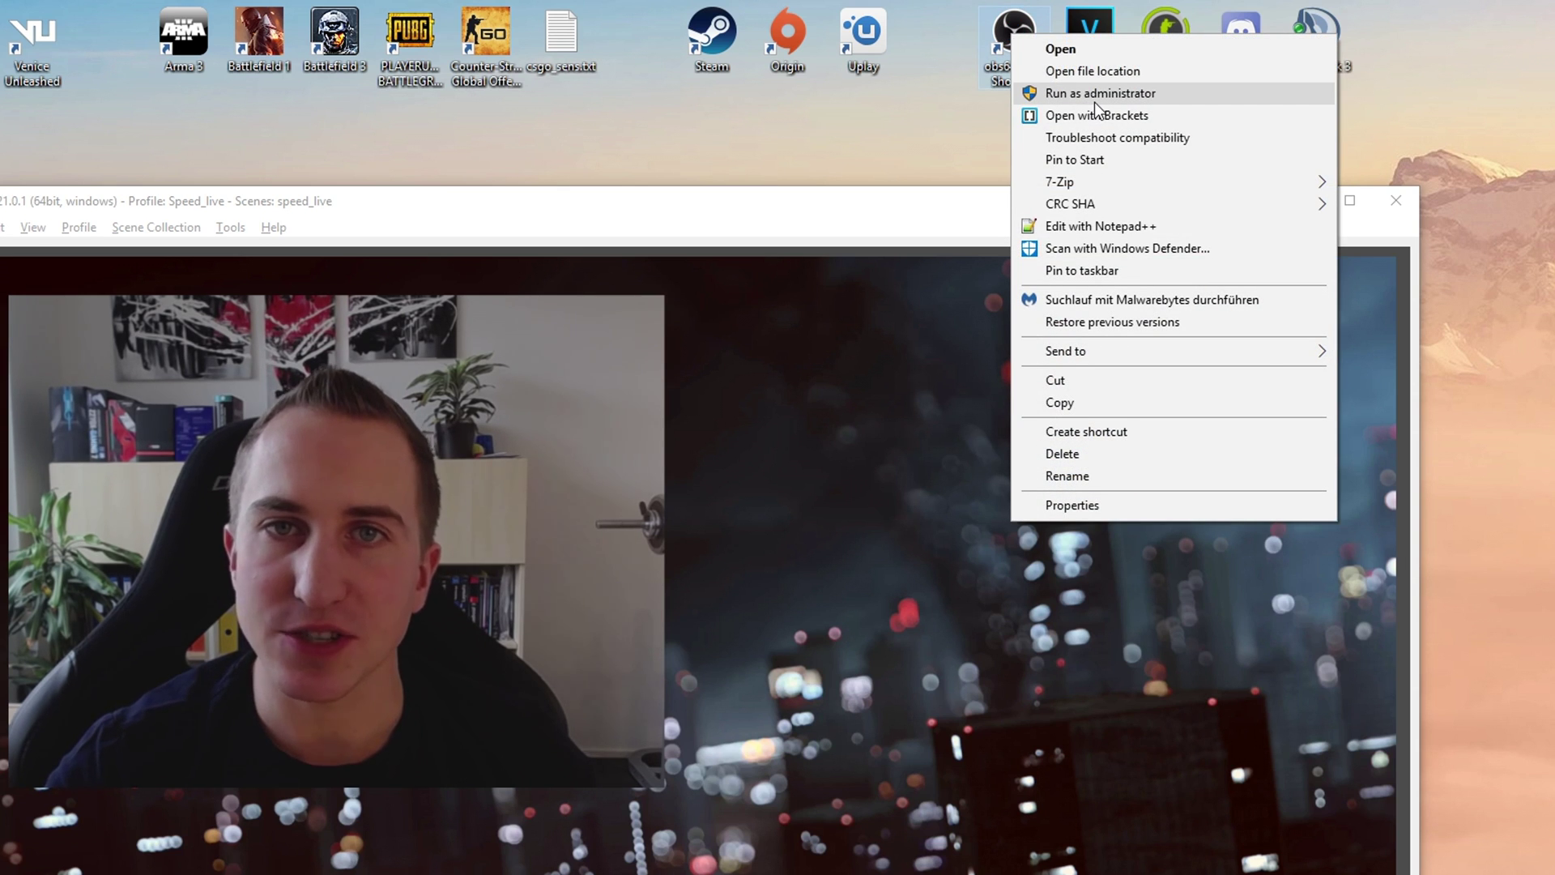
{"action": "left_click", "coordinate": [1093, 100]}
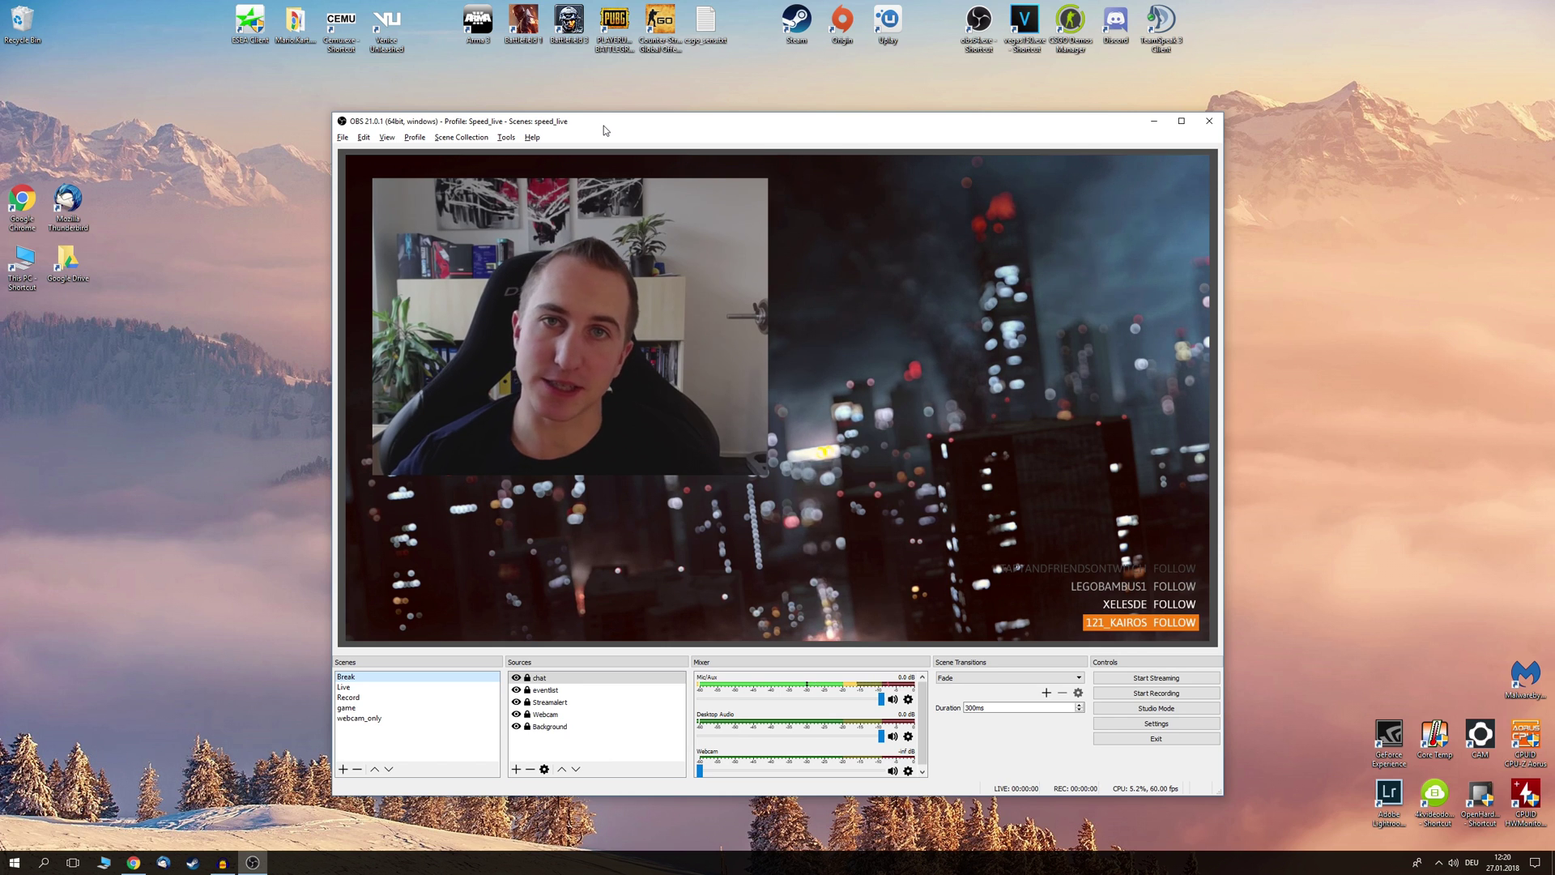
Step: Create a new scene collection named test and rename its default scene to Prelivestream
{"action": "left_click", "coordinate": [461, 137]}
{"action": "left_click", "coordinate": [465, 152]}
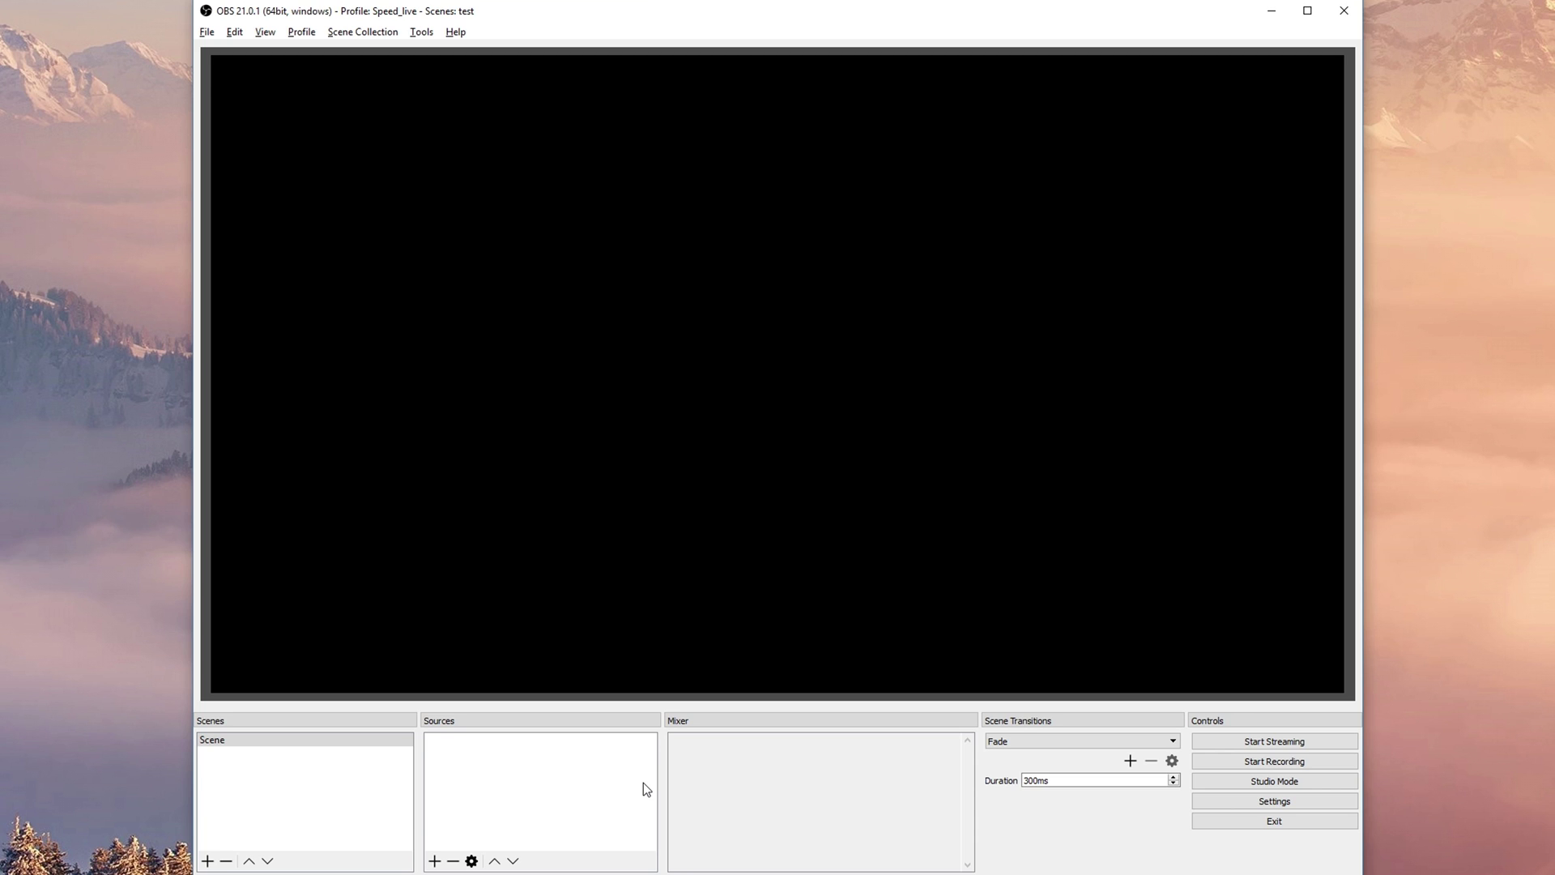
{"action": "right_click", "coordinate": [215, 742]}
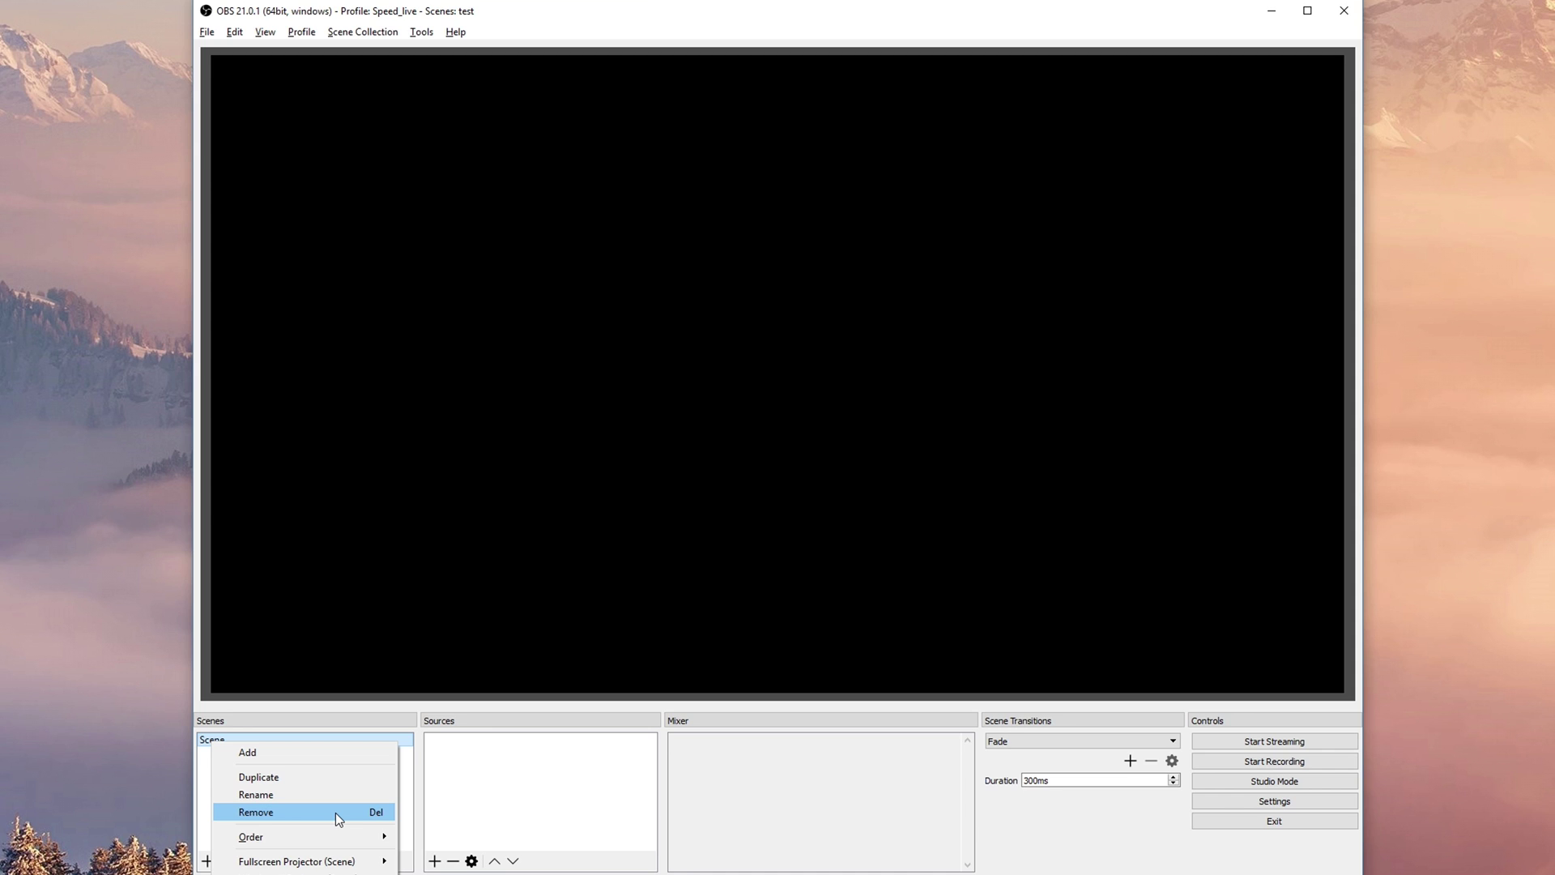
{"action": "left_click", "coordinate": [314, 797]}
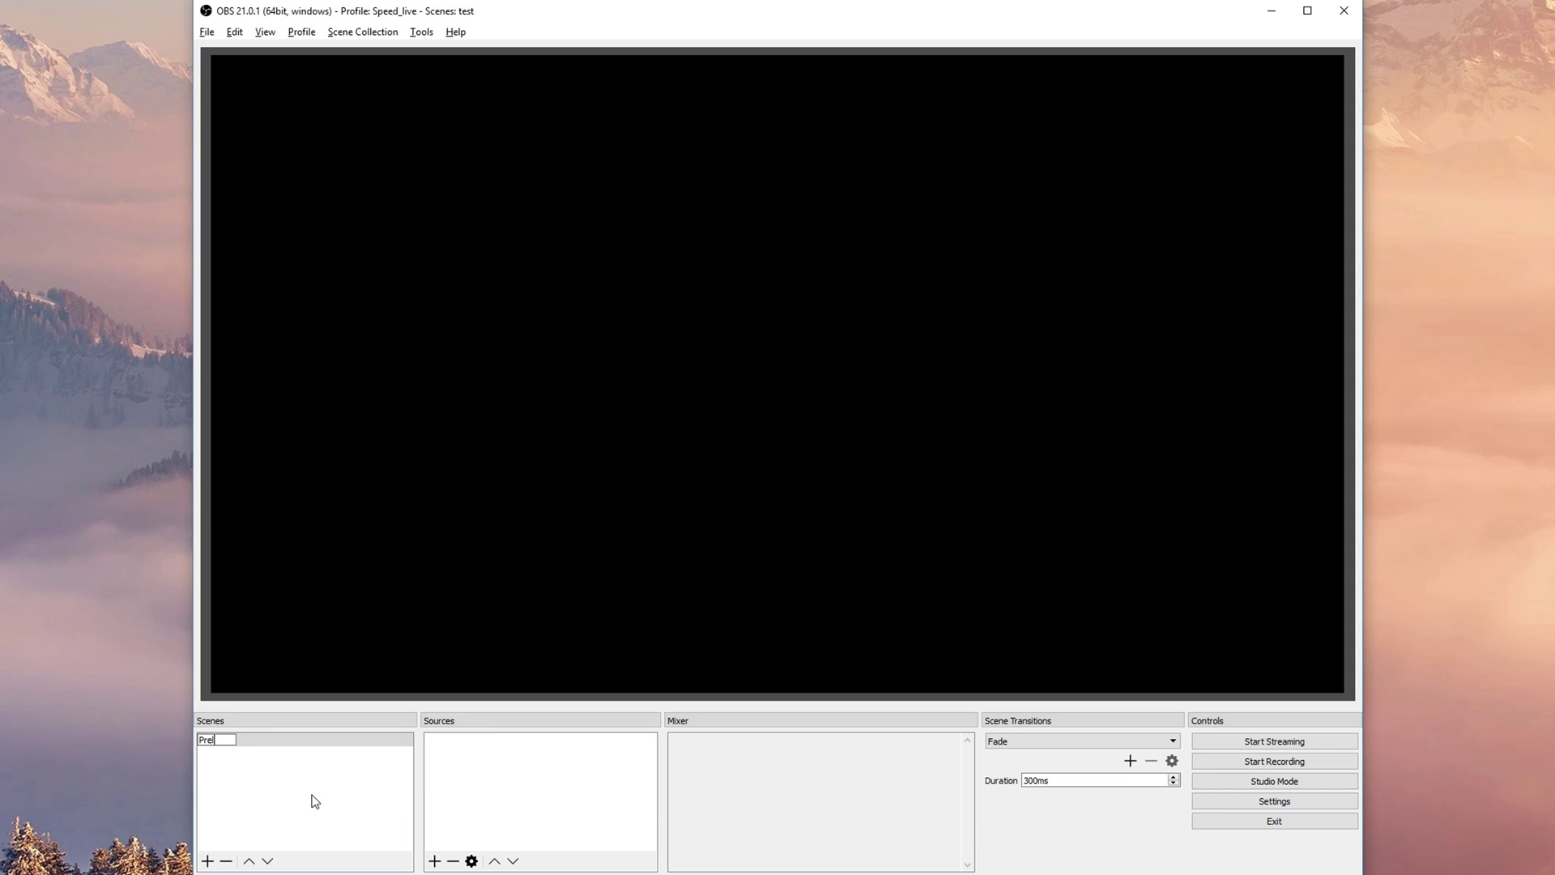
{"action": "type", "text": "Prelivestream"}
{"action": "key", "text": "Return"}
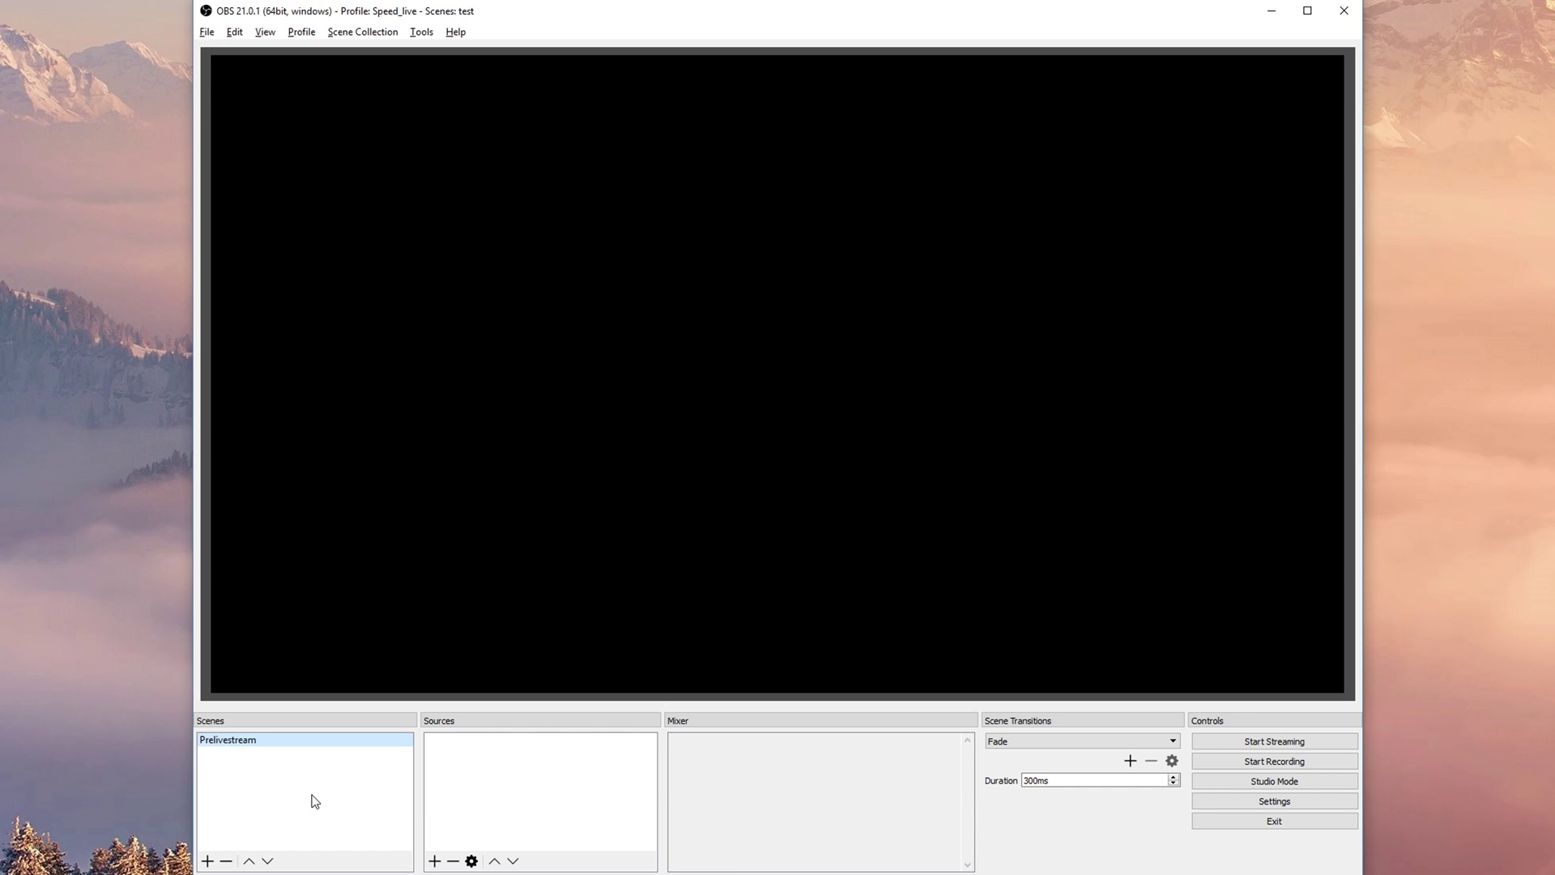
Step: Add the scenes Intermission, Live and Break, then select Prelivestream again
{"action": "right_click", "coordinate": [314, 798]}
{"action": "left_click", "coordinate": [318, 805]}
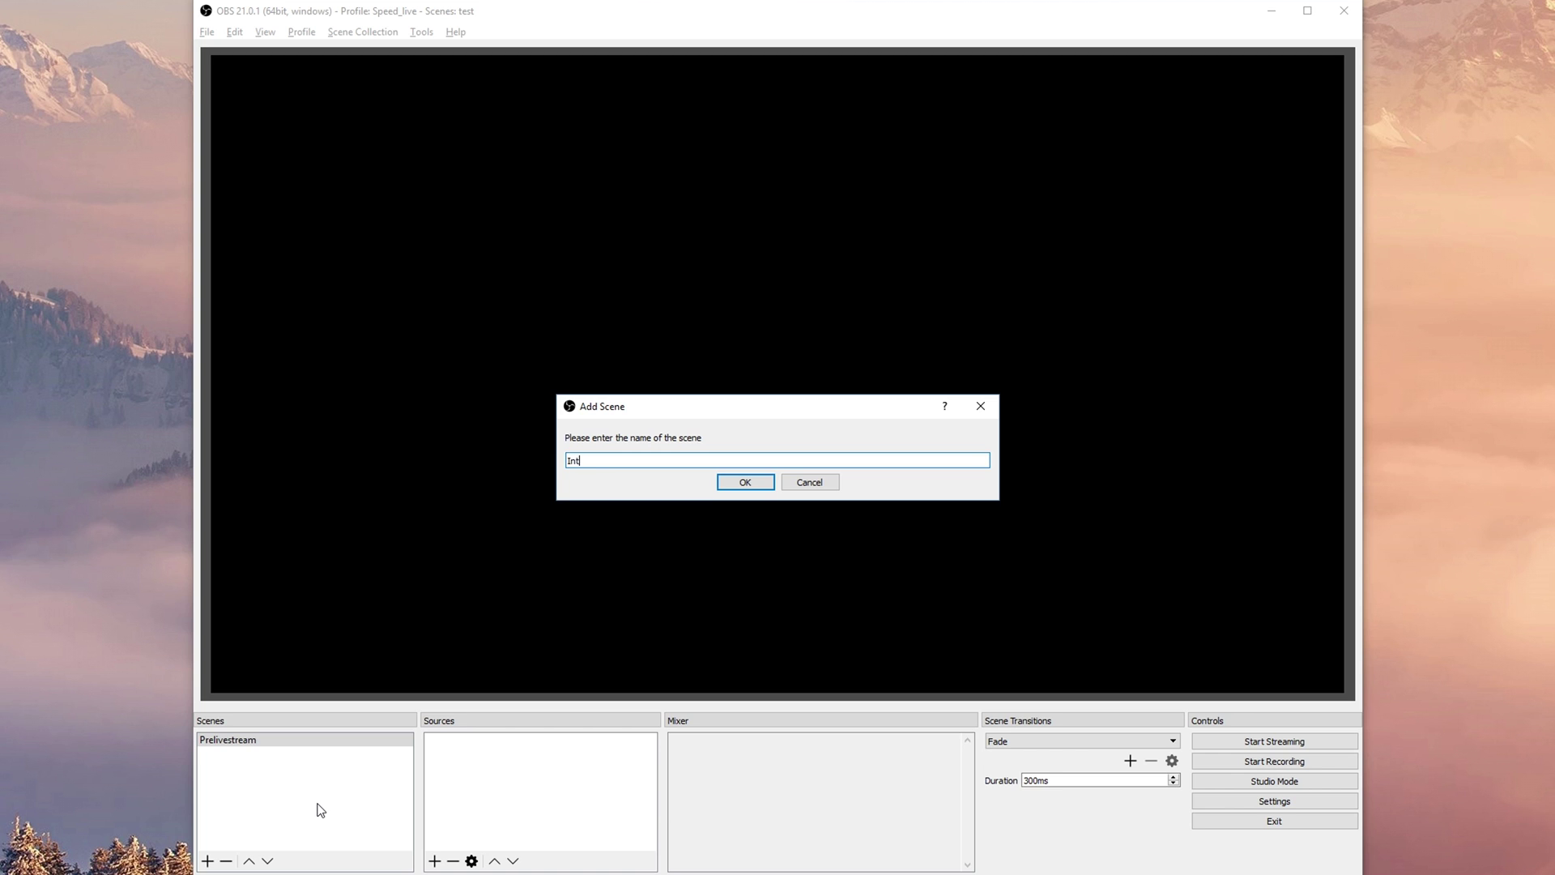
{"action": "type", "text": "Intermission"}
{"action": "key", "text": "Return"}
{"action": "right_click", "coordinate": [332, 801]}
{"action": "left_click", "coordinate": [335, 802]}
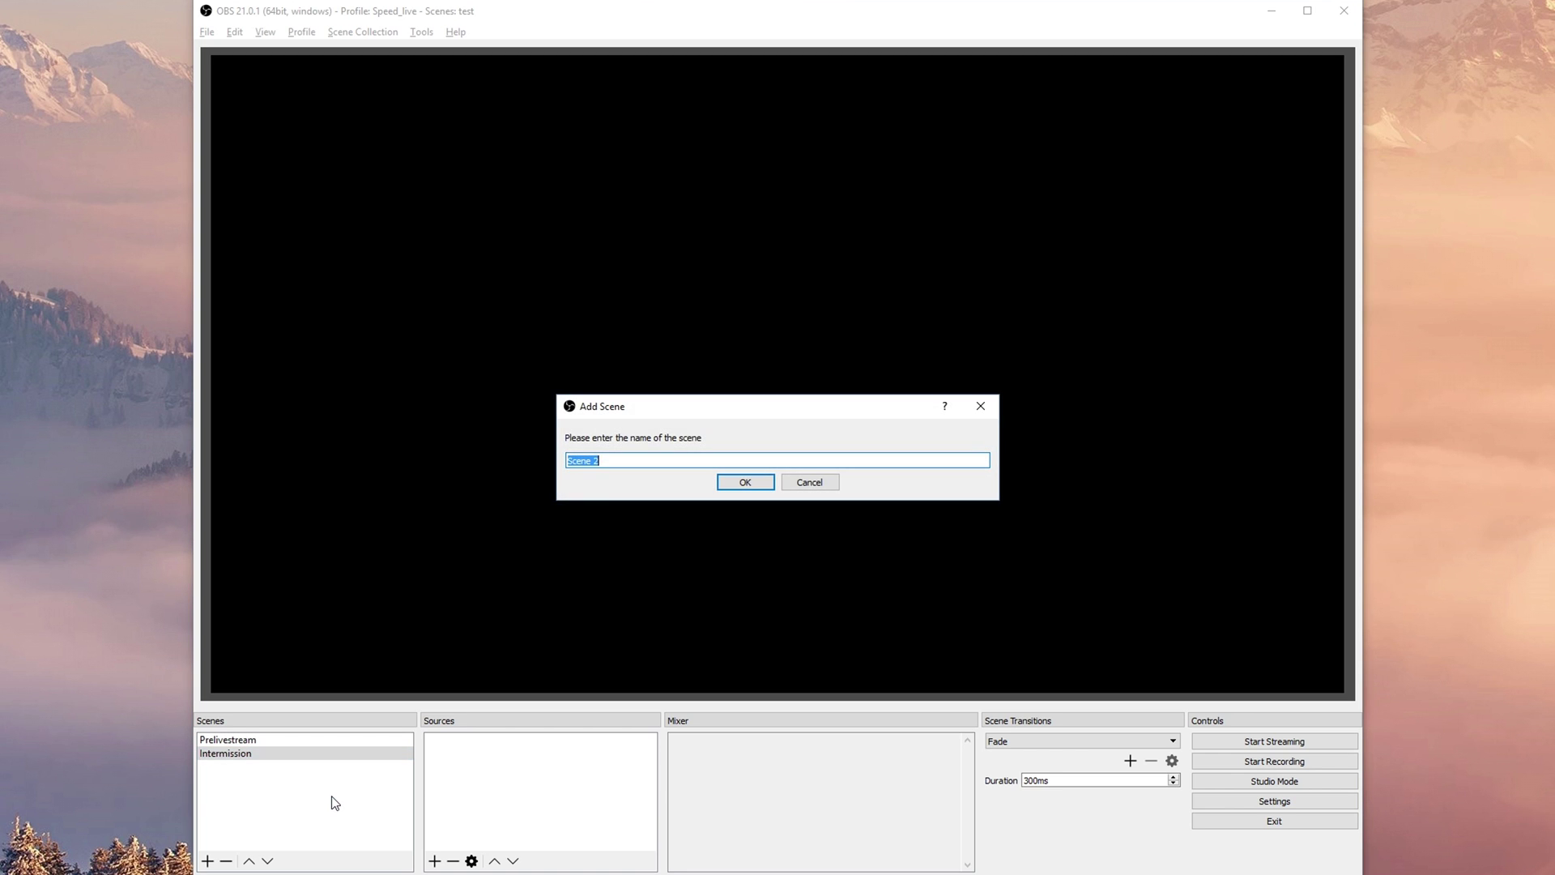
{"action": "type", "text": "Live"}
{"action": "key", "text": "Return"}
{"action": "right_click", "coordinate": [335, 801]}
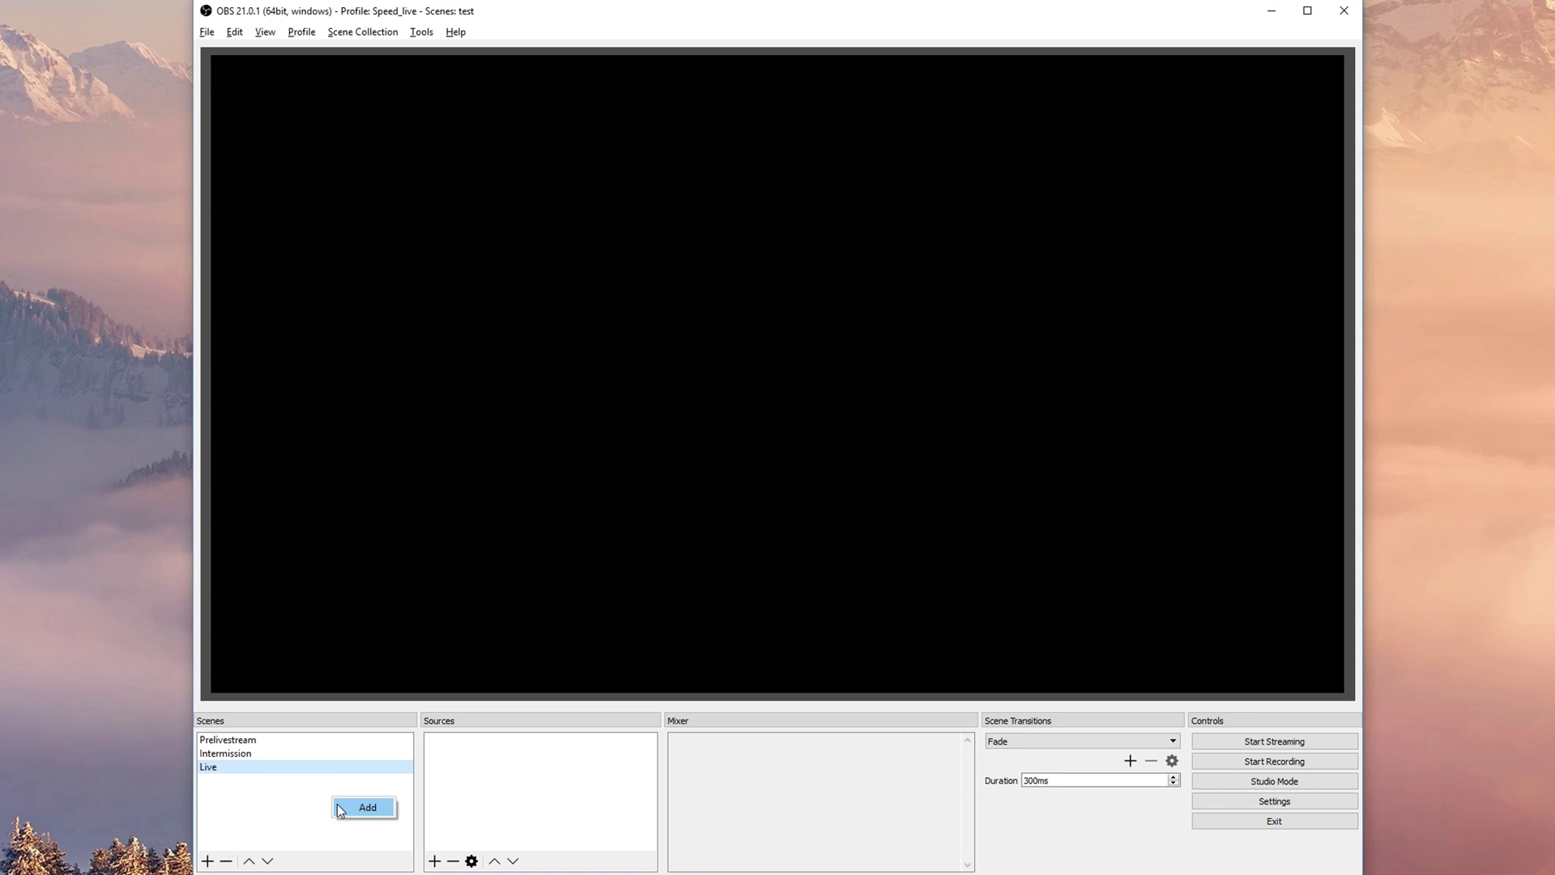
{"action": "left_click", "coordinate": [347, 810]}
{"action": "type", "text": "Break"}
{"action": "key", "text": "Return"}
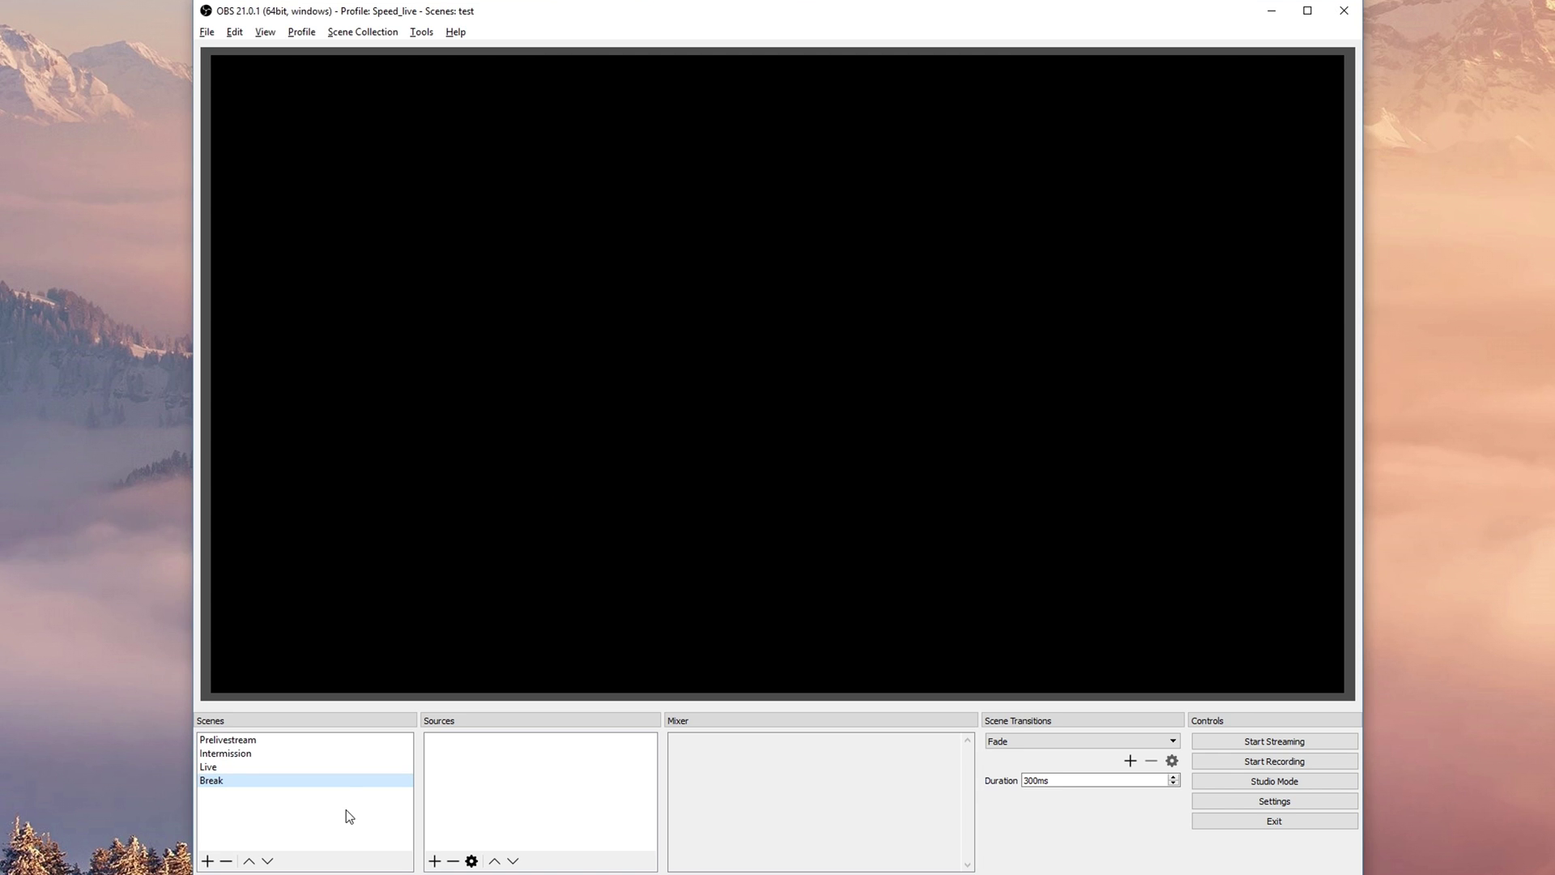
{"action": "left_click", "coordinate": [365, 740]}
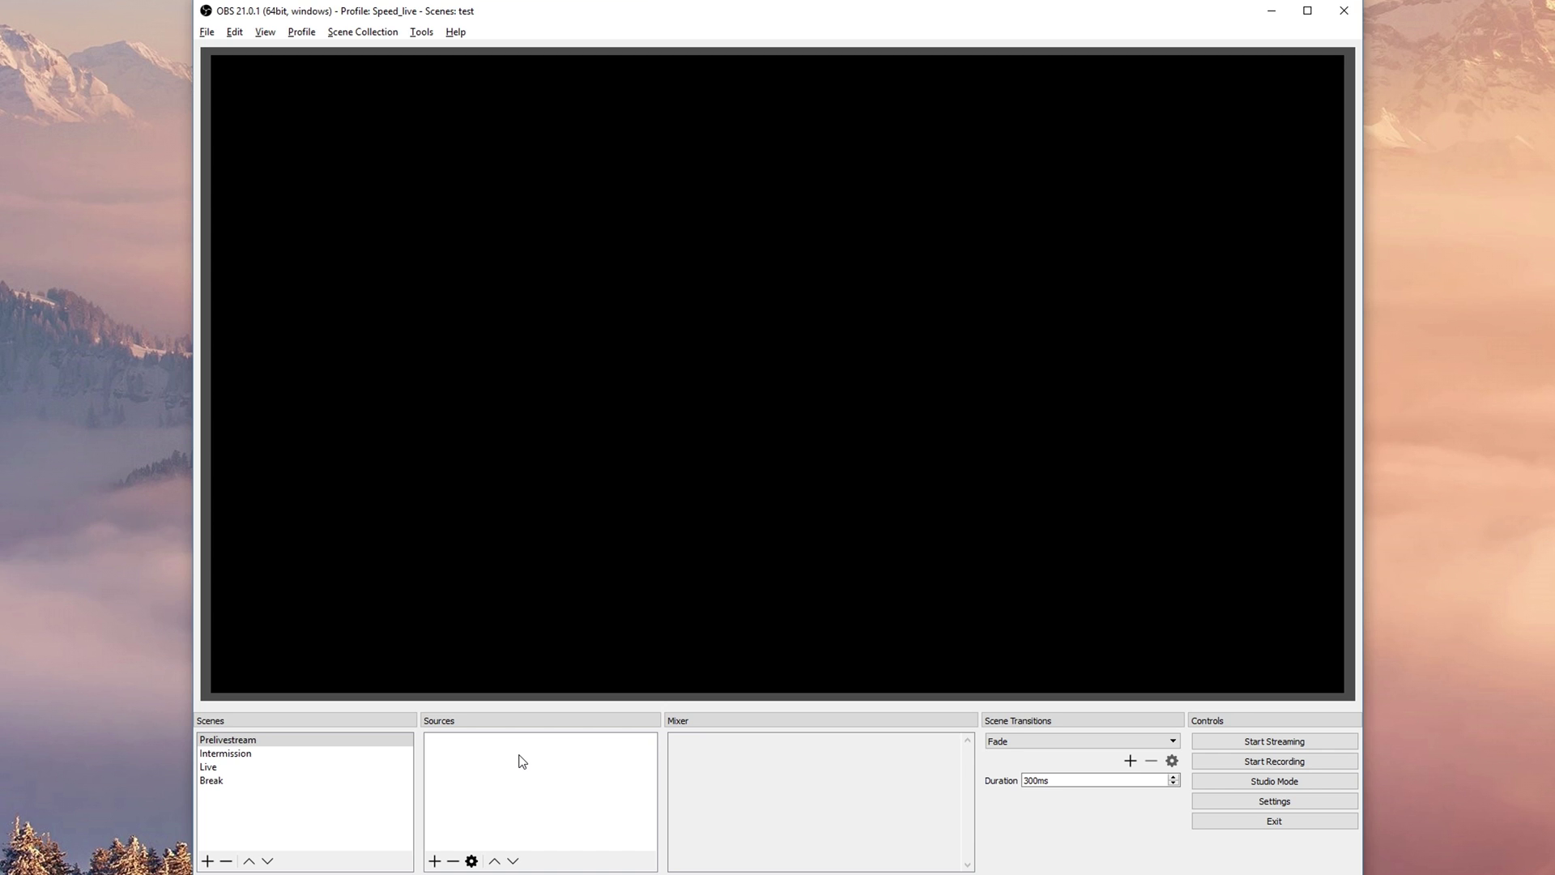
{"action": "right_click", "coordinate": [504, 763]}
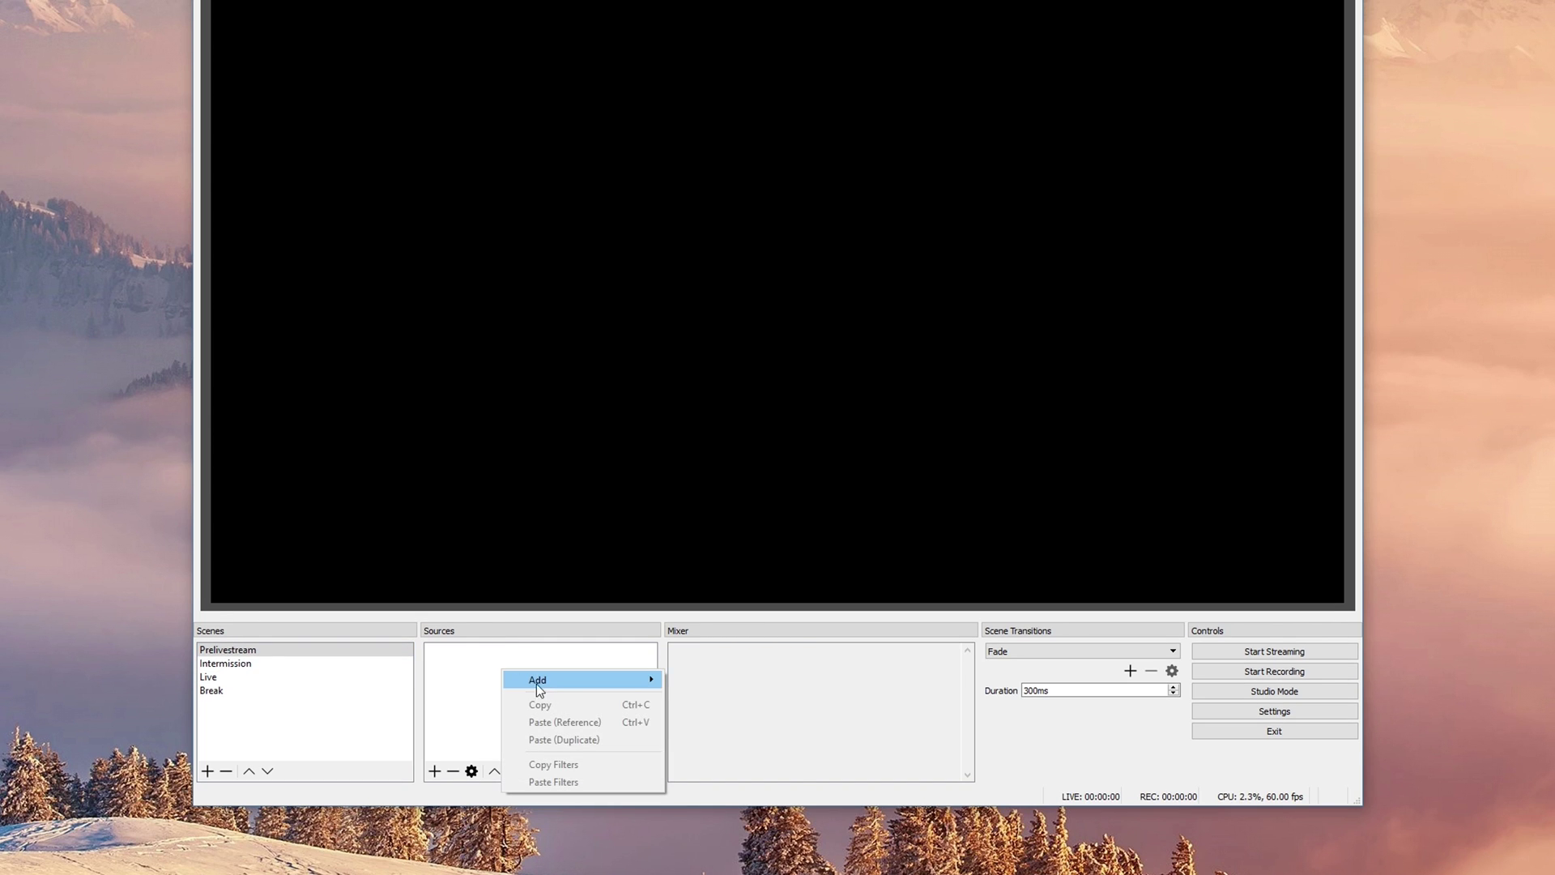
Step: Add a Video Capture Device source named Webcam with its default settings
{"action": "mouse_move", "coordinate": [542, 775]}
{"action": "left_click", "coordinate": [729, 864]}
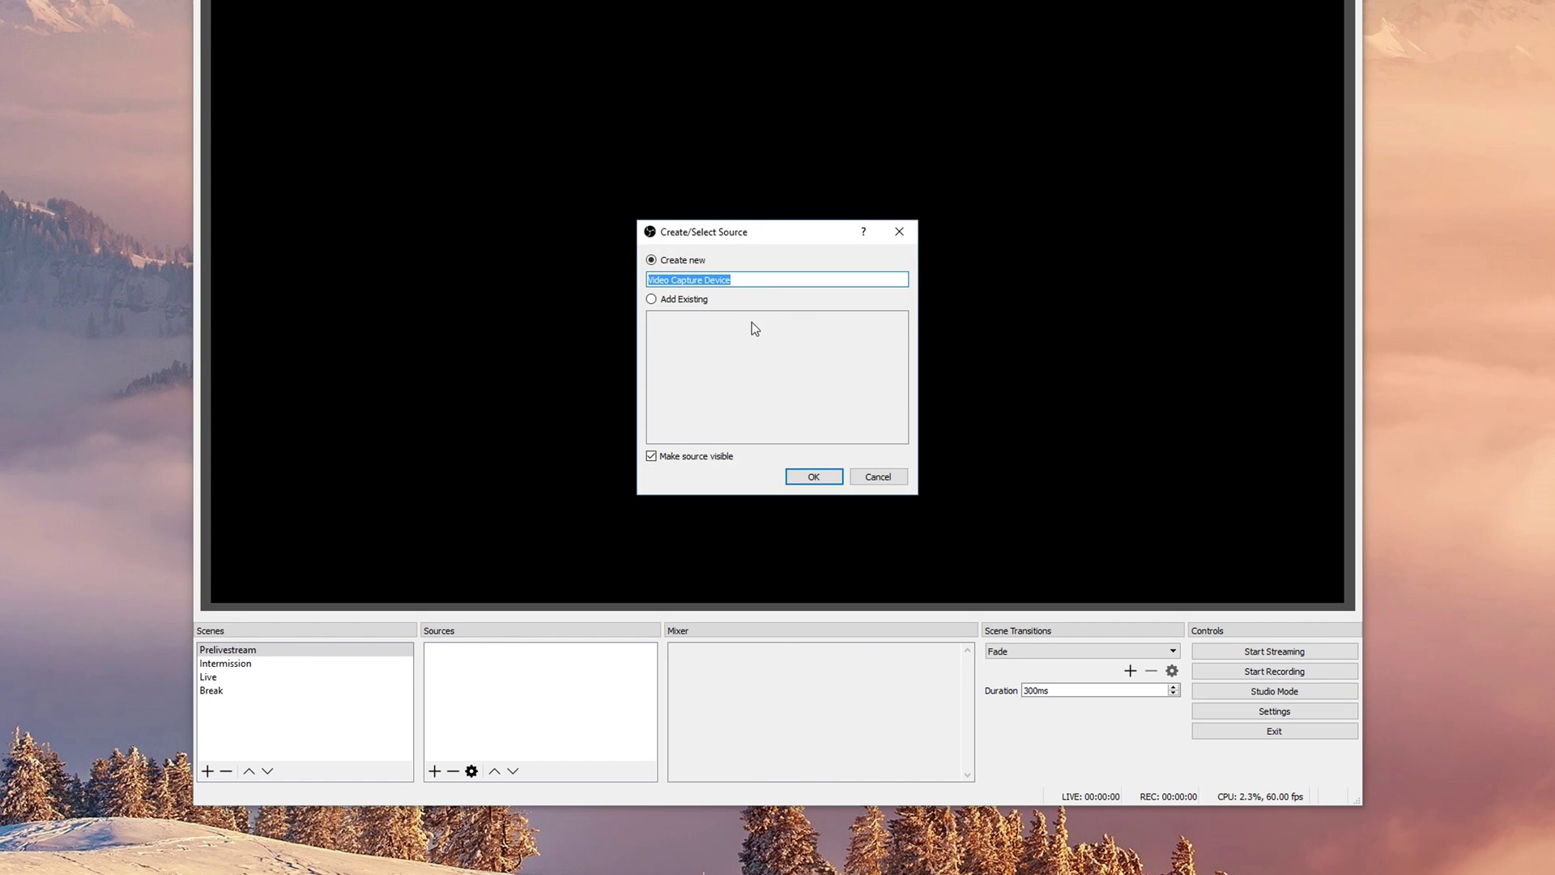
{"action": "type", "text": "Webcam"}
{"action": "key", "text": "Return"}
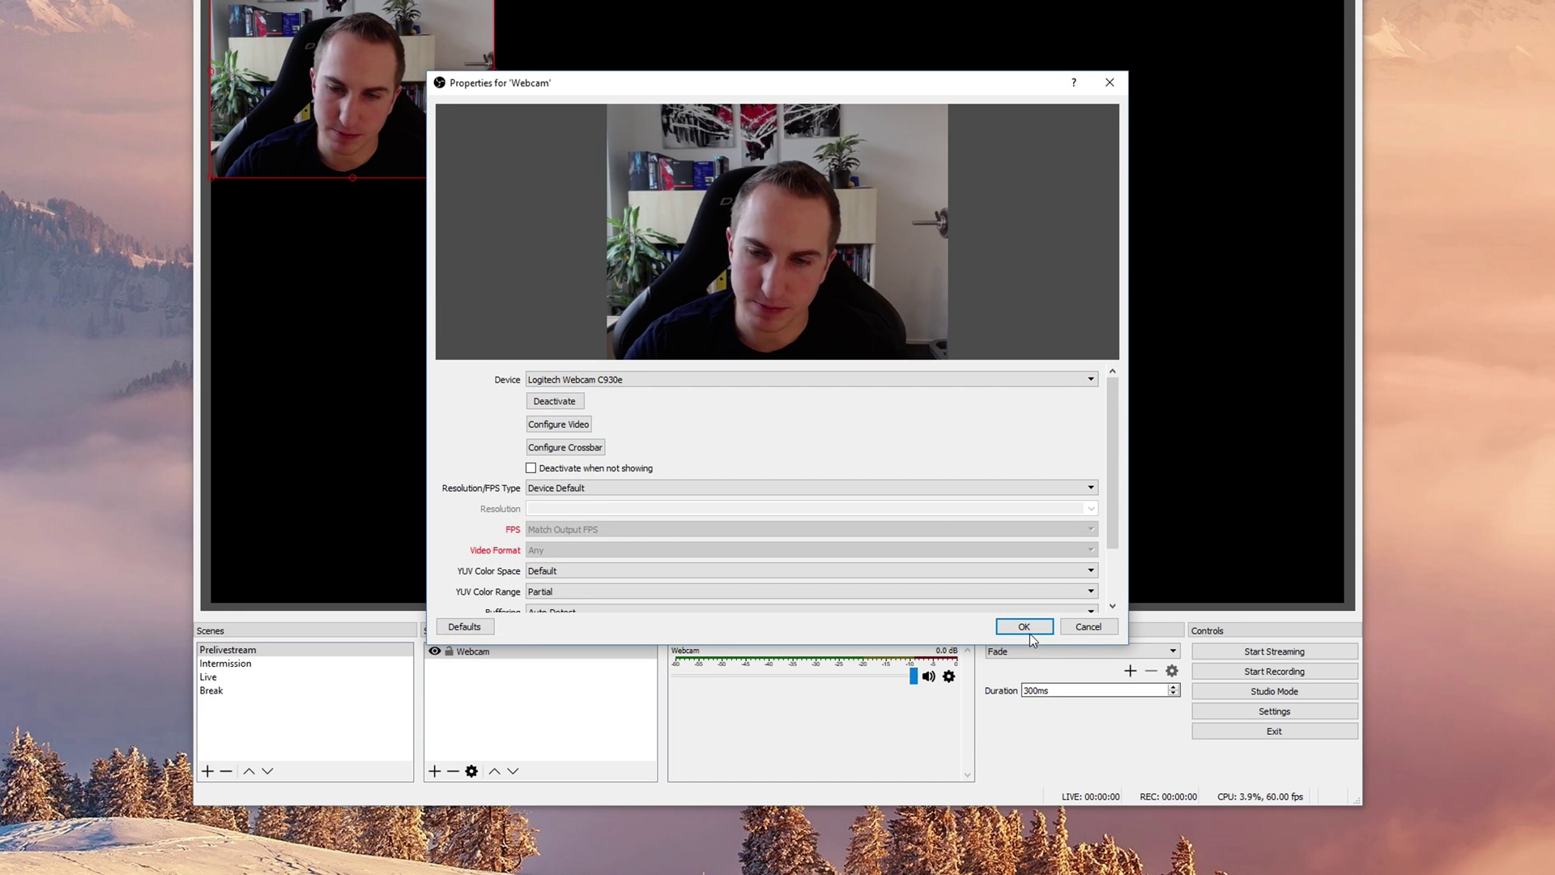
{"action": "left_click", "coordinate": [1024, 626]}
Step: Reset the Webcam's transform and place it just inside the canvas's top-left corner
{"action": "left_click_drag", "start_coordinate": [404, 108], "coordinate": [444, 194]}
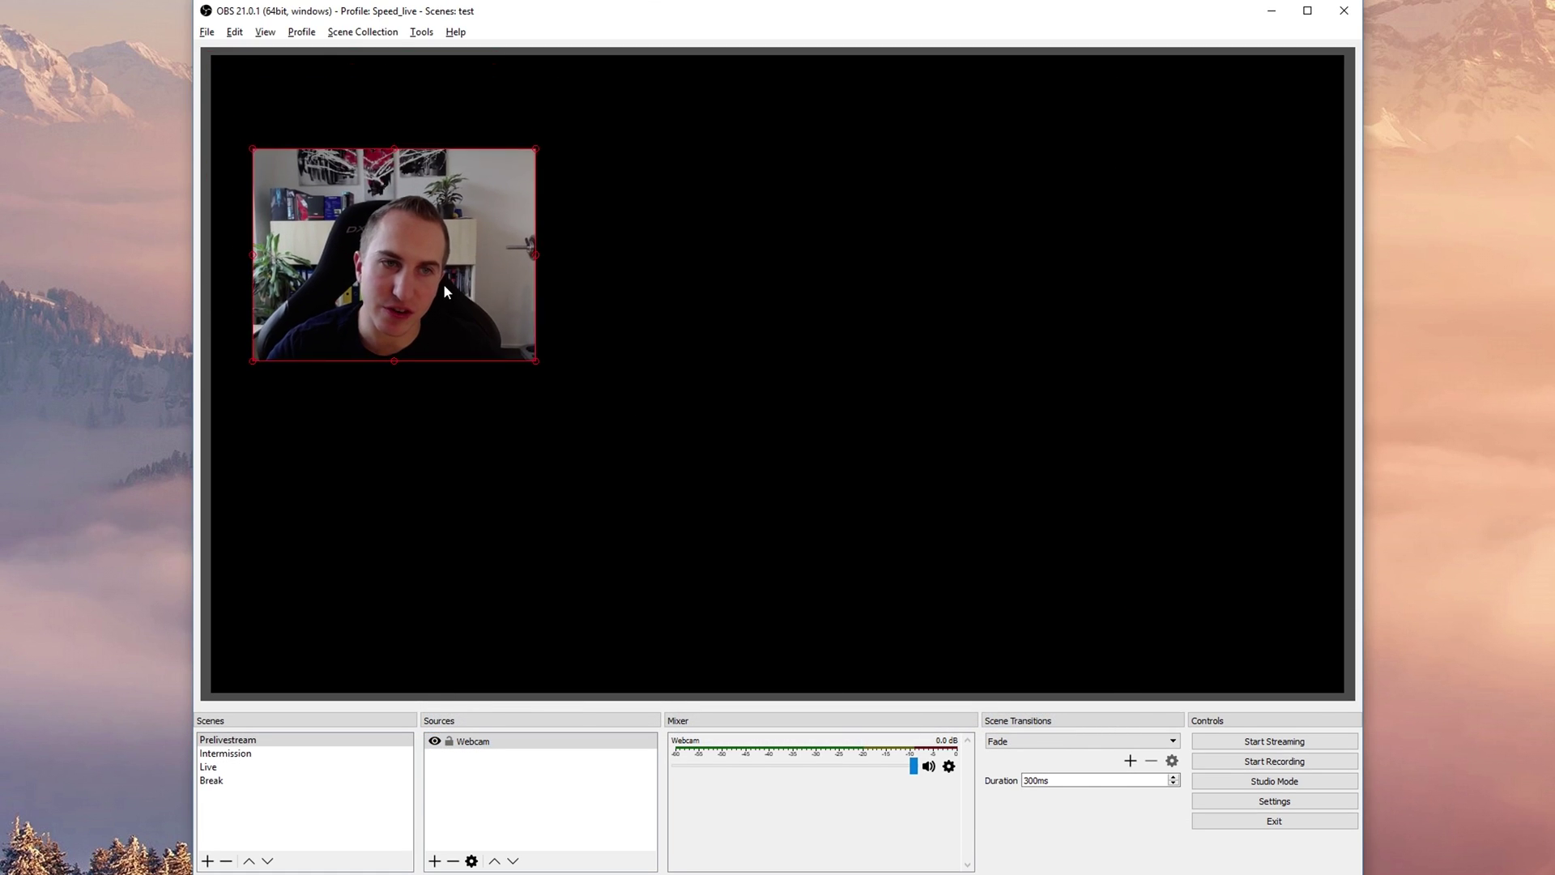
{"action": "left_click_drag", "start_coordinate": [444, 292], "coordinate": [417, 206]}
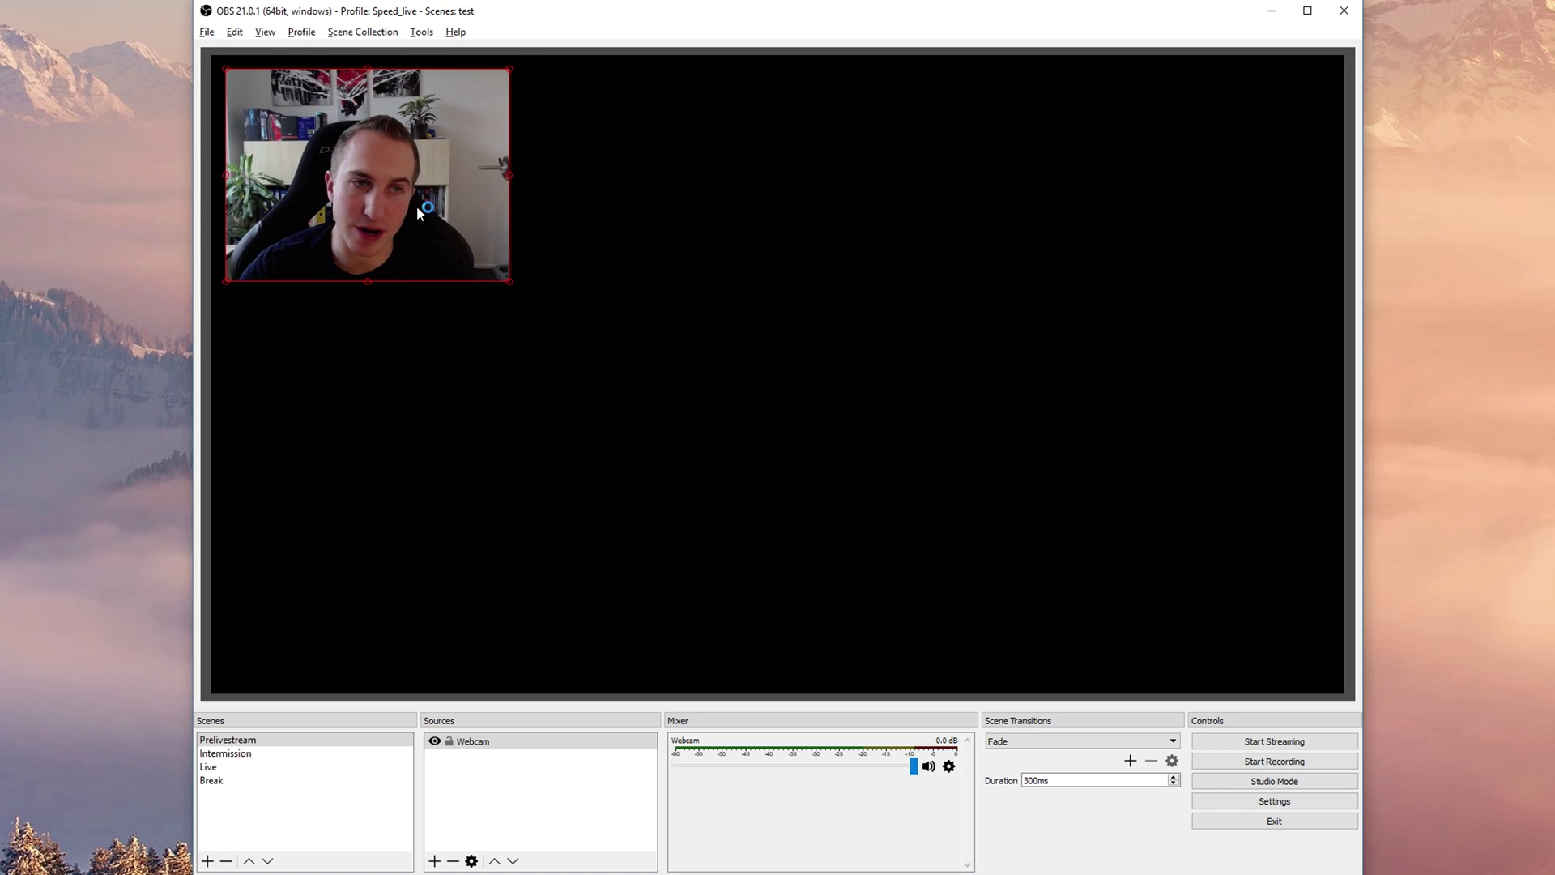
{"action": "left_click_drag", "start_coordinate": [511, 283], "coordinate": [544, 326]}
{"action": "right_click", "coordinate": [464, 224]}
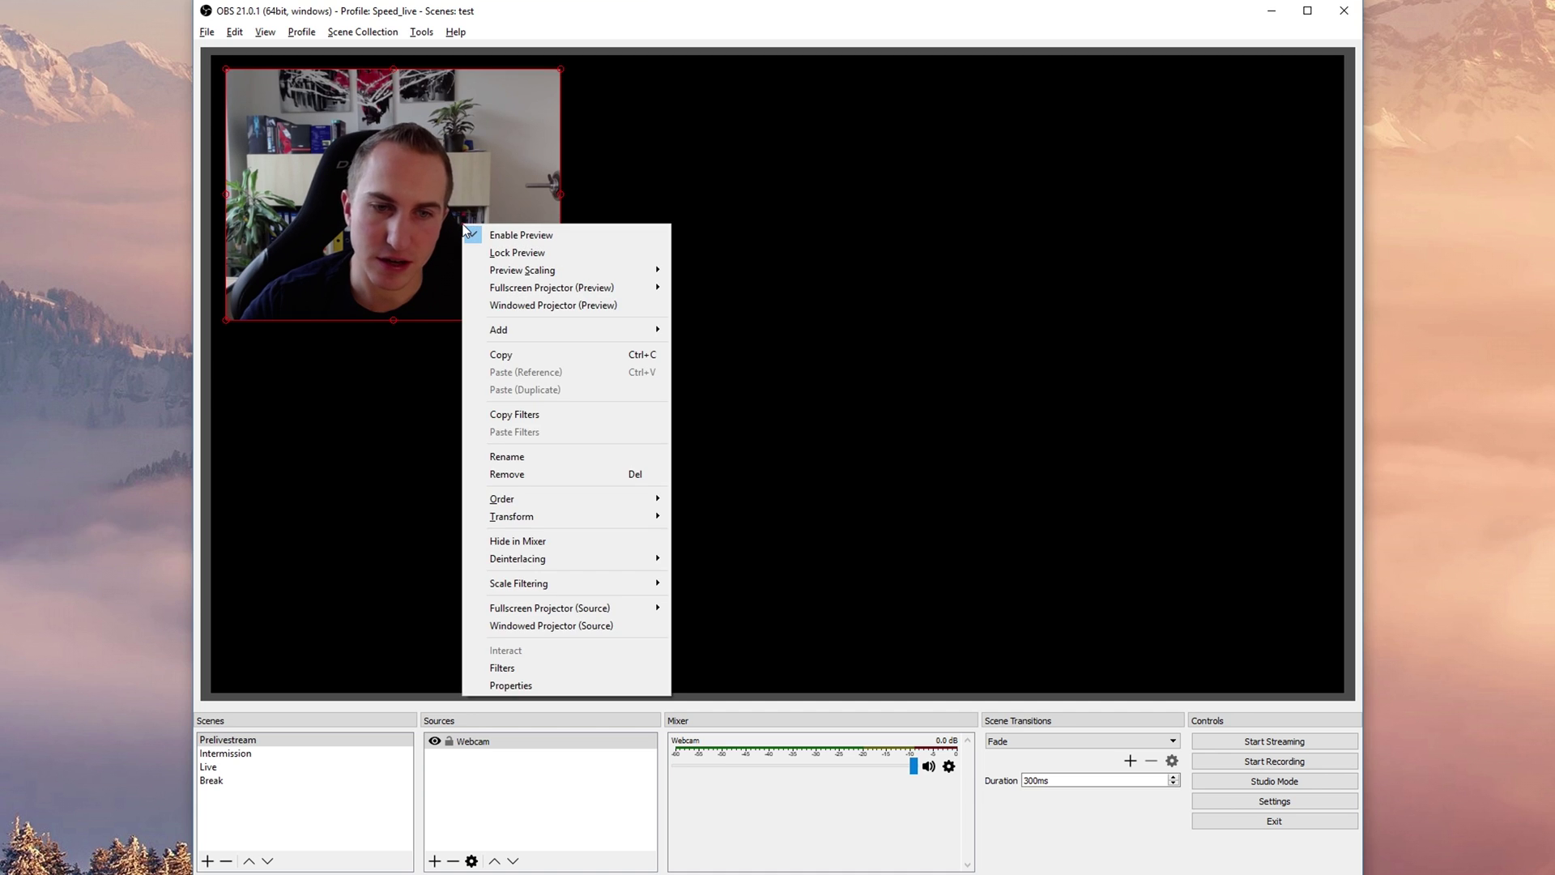
{"action": "mouse_move", "coordinate": [614, 519]}
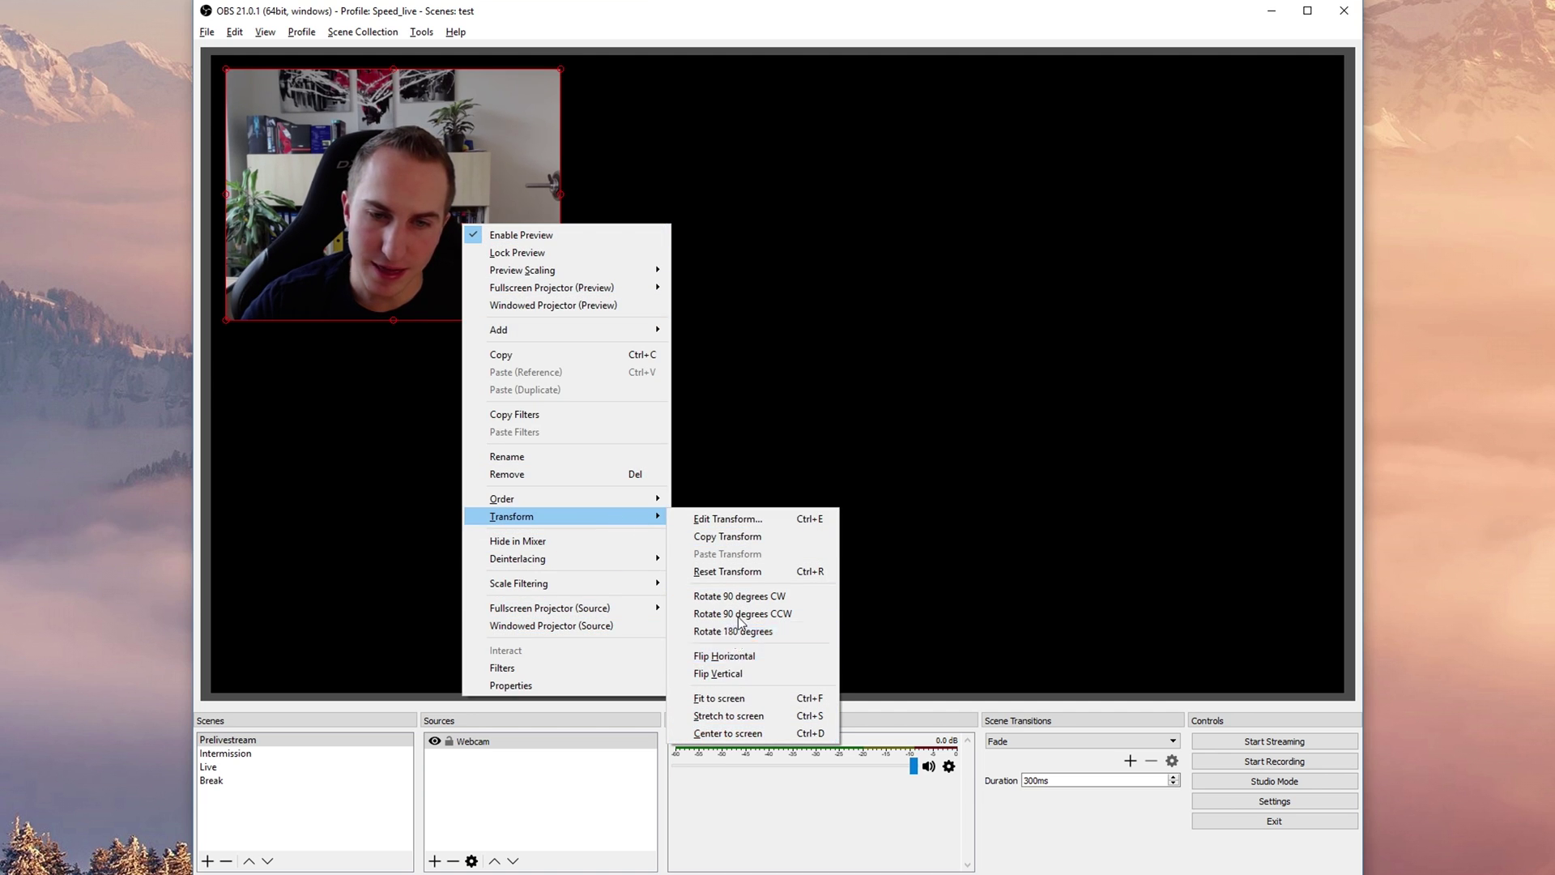
{"action": "left_click", "coordinate": [737, 570]}
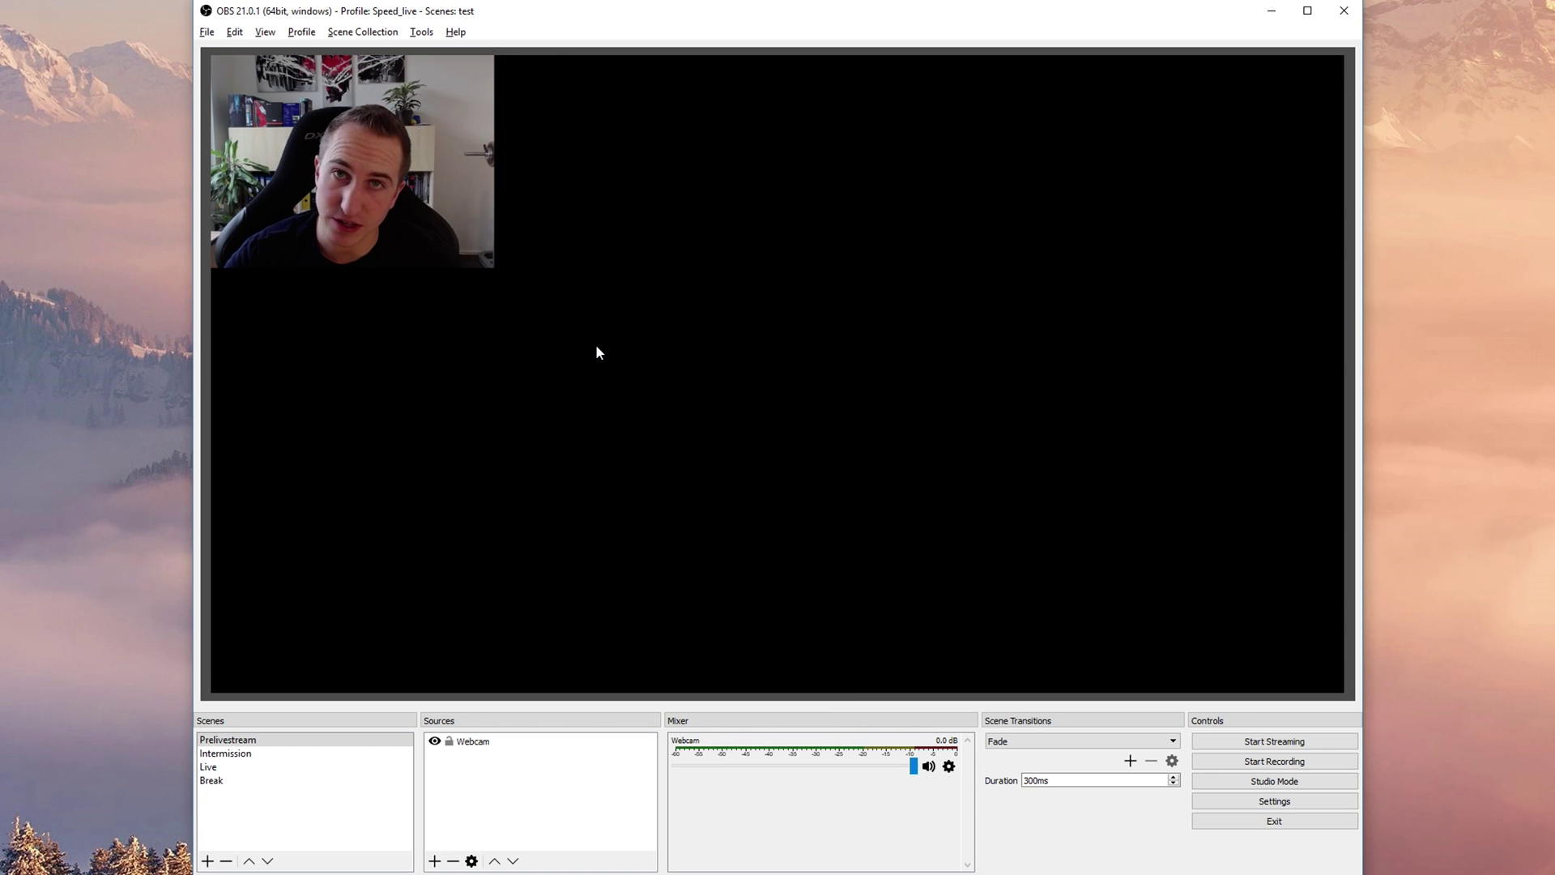
{"action": "left_click_drag", "start_coordinate": [411, 177], "coordinate": [454, 227]}
{"action": "left_click", "coordinate": [631, 787]}
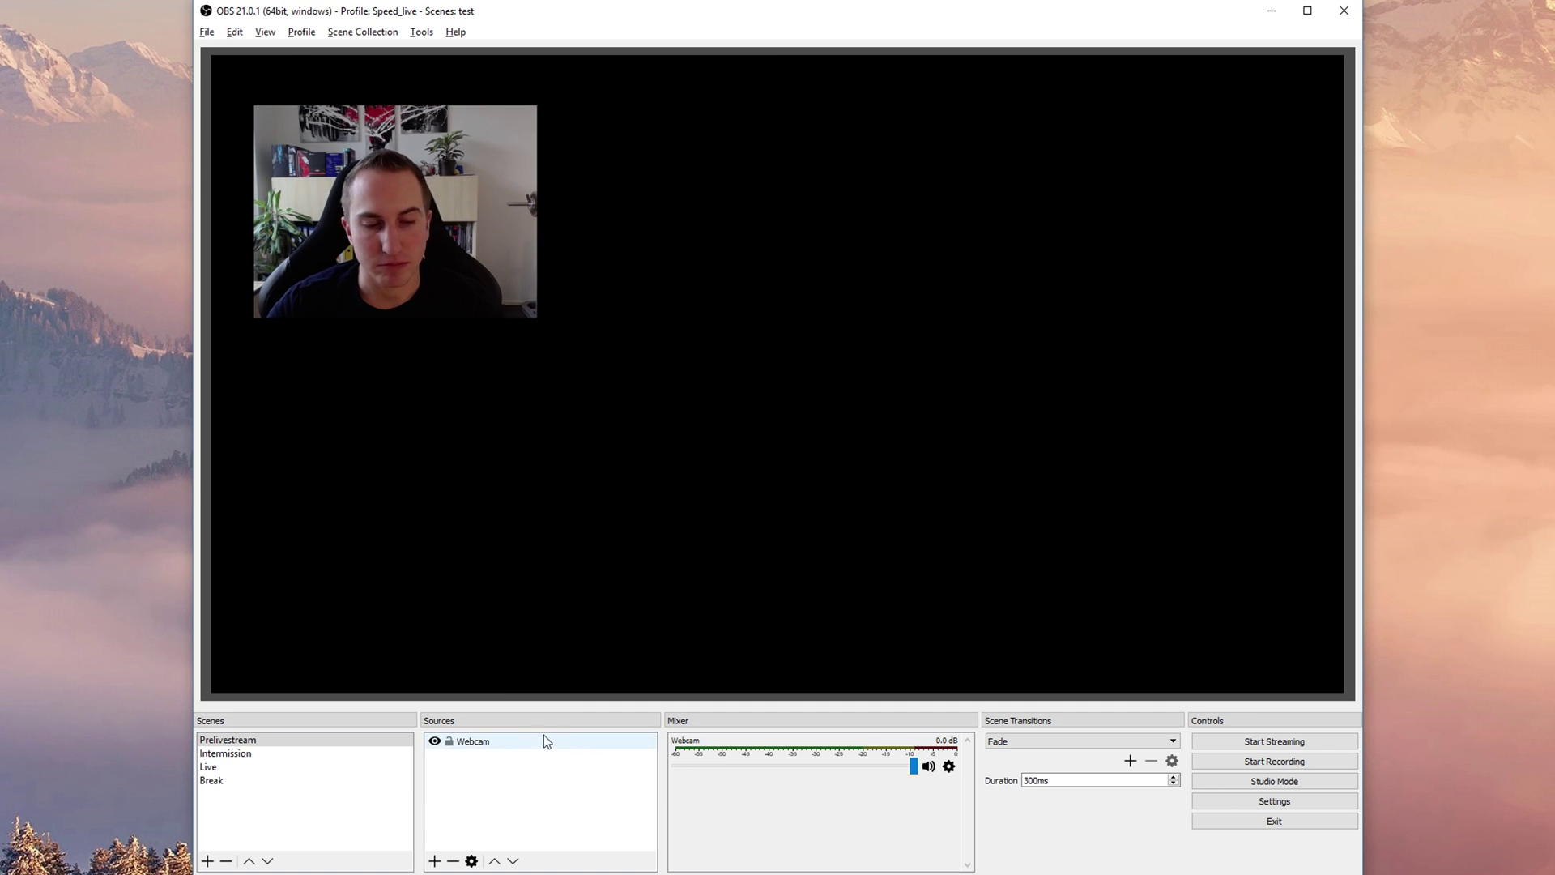
Step: Add a Display Capture source with its default name and settings
{"action": "right_click", "coordinate": [477, 787]}
{"action": "mouse_move", "coordinate": [531, 805]}
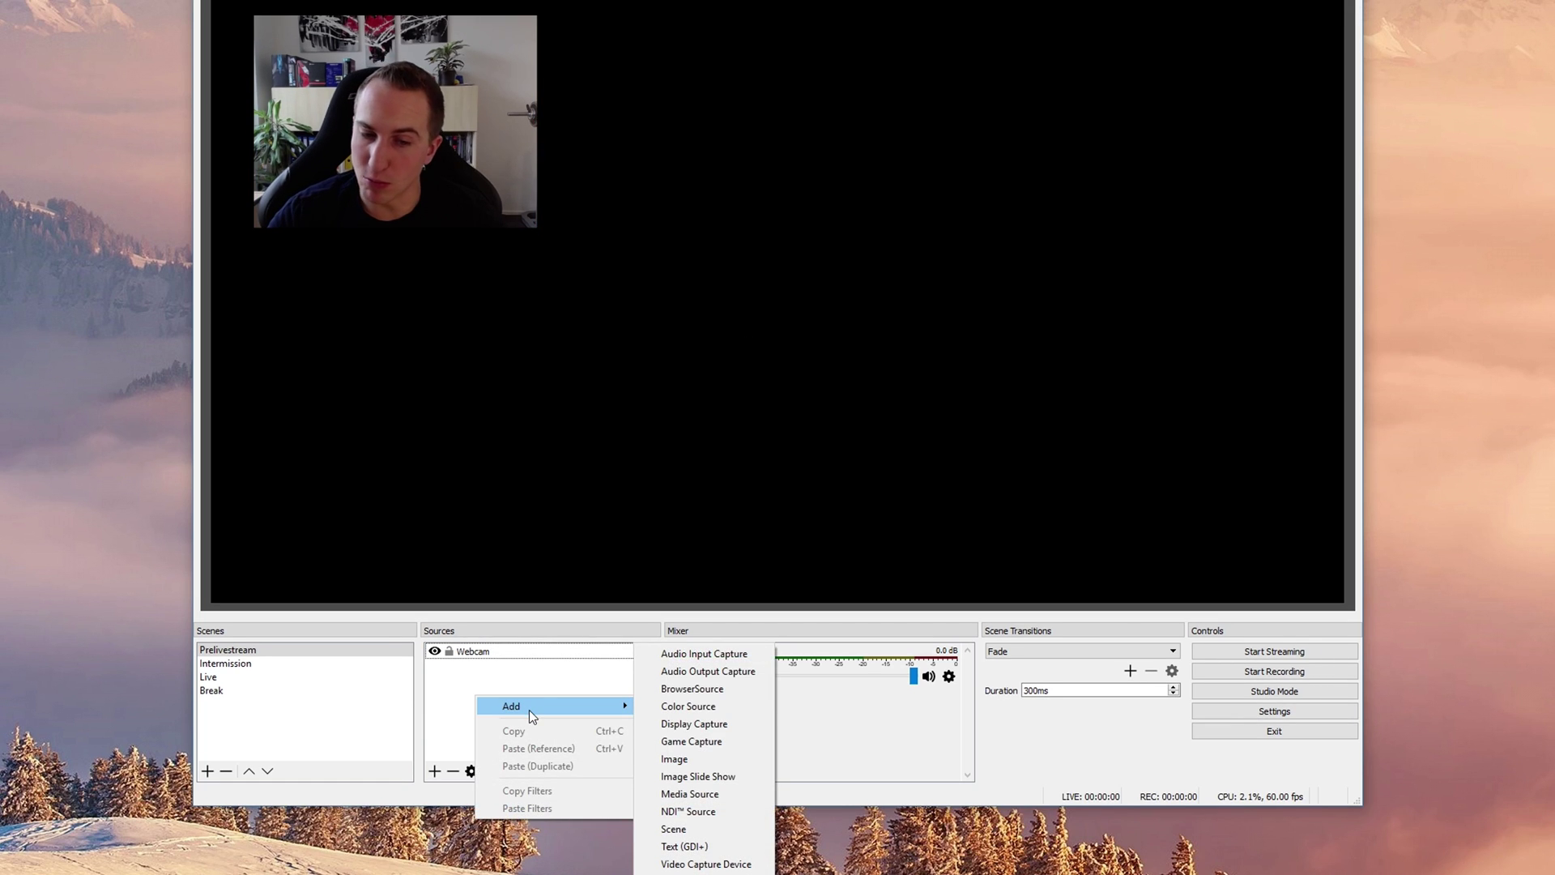
{"action": "left_click", "coordinate": [724, 727]}
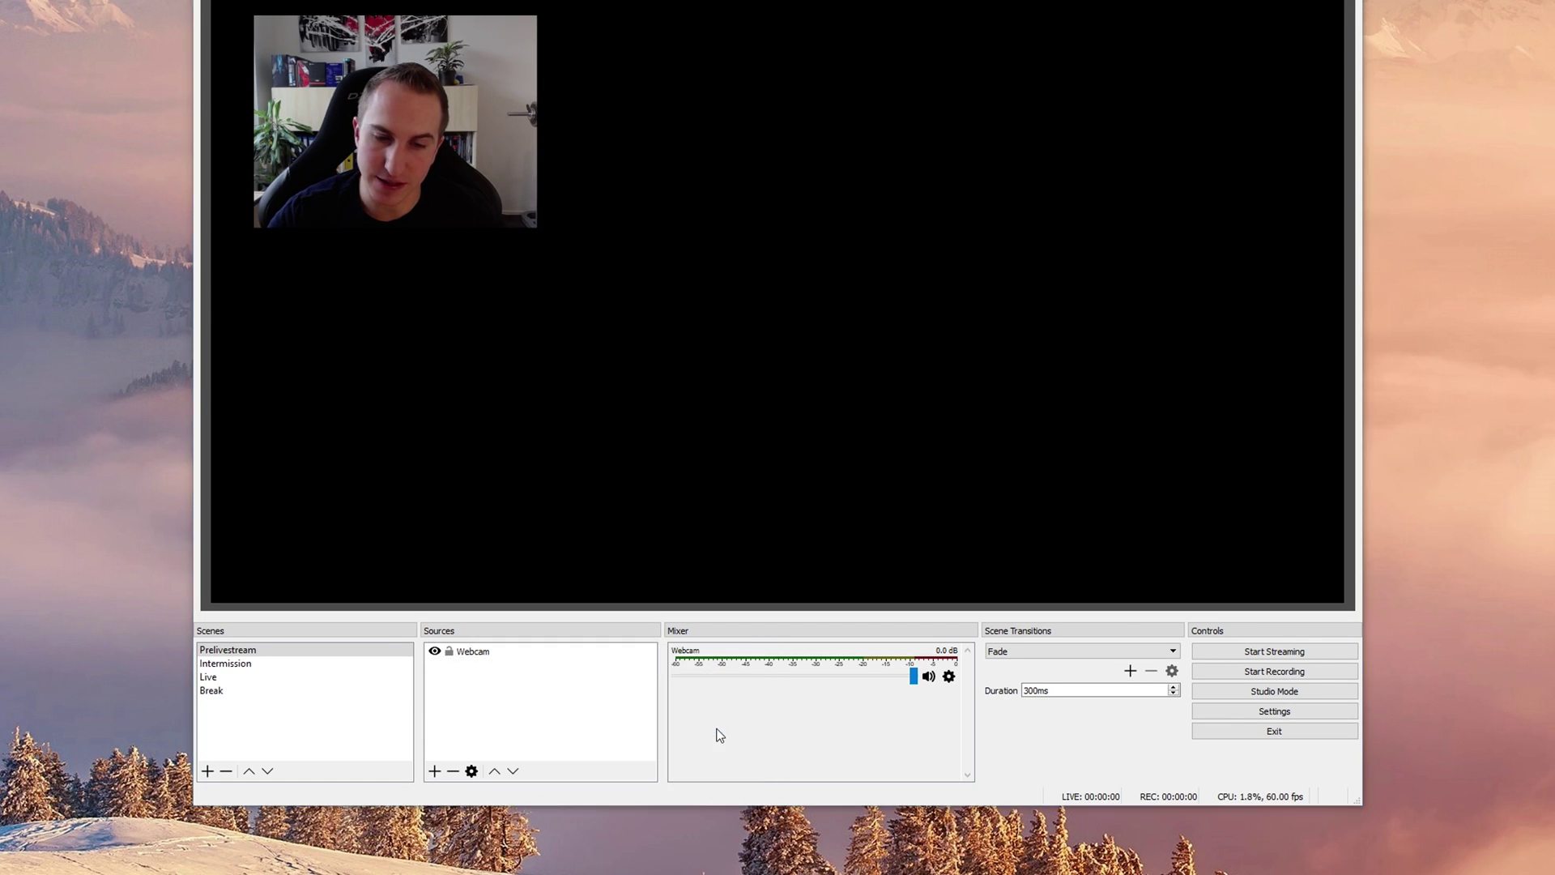
{"action": "left_click", "coordinate": [812, 478]}
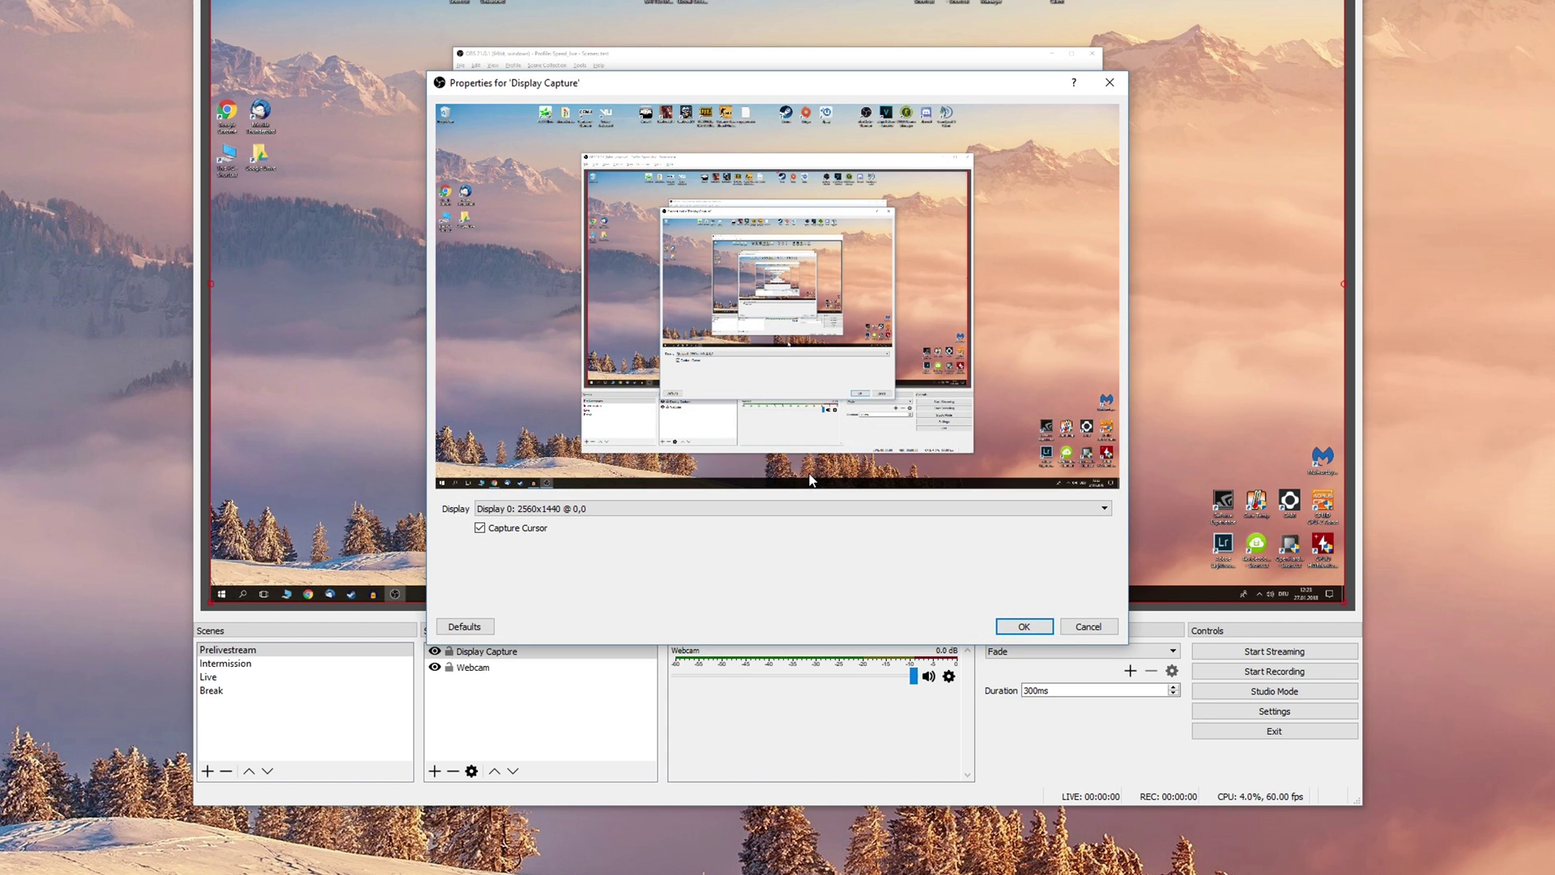
{"action": "left_click", "coordinate": [1024, 626]}
Step: Layer Display Capture beneath the Webcam, nudge the webcam top-left, and switch to Live
{"action": "left_click_drag", "start_coordinate": [500, 651], "coordinate": [468, 660]}
{"action": "left_click_drag", "start_coordinate": [462, 743], "coordinate": [464, 758]}
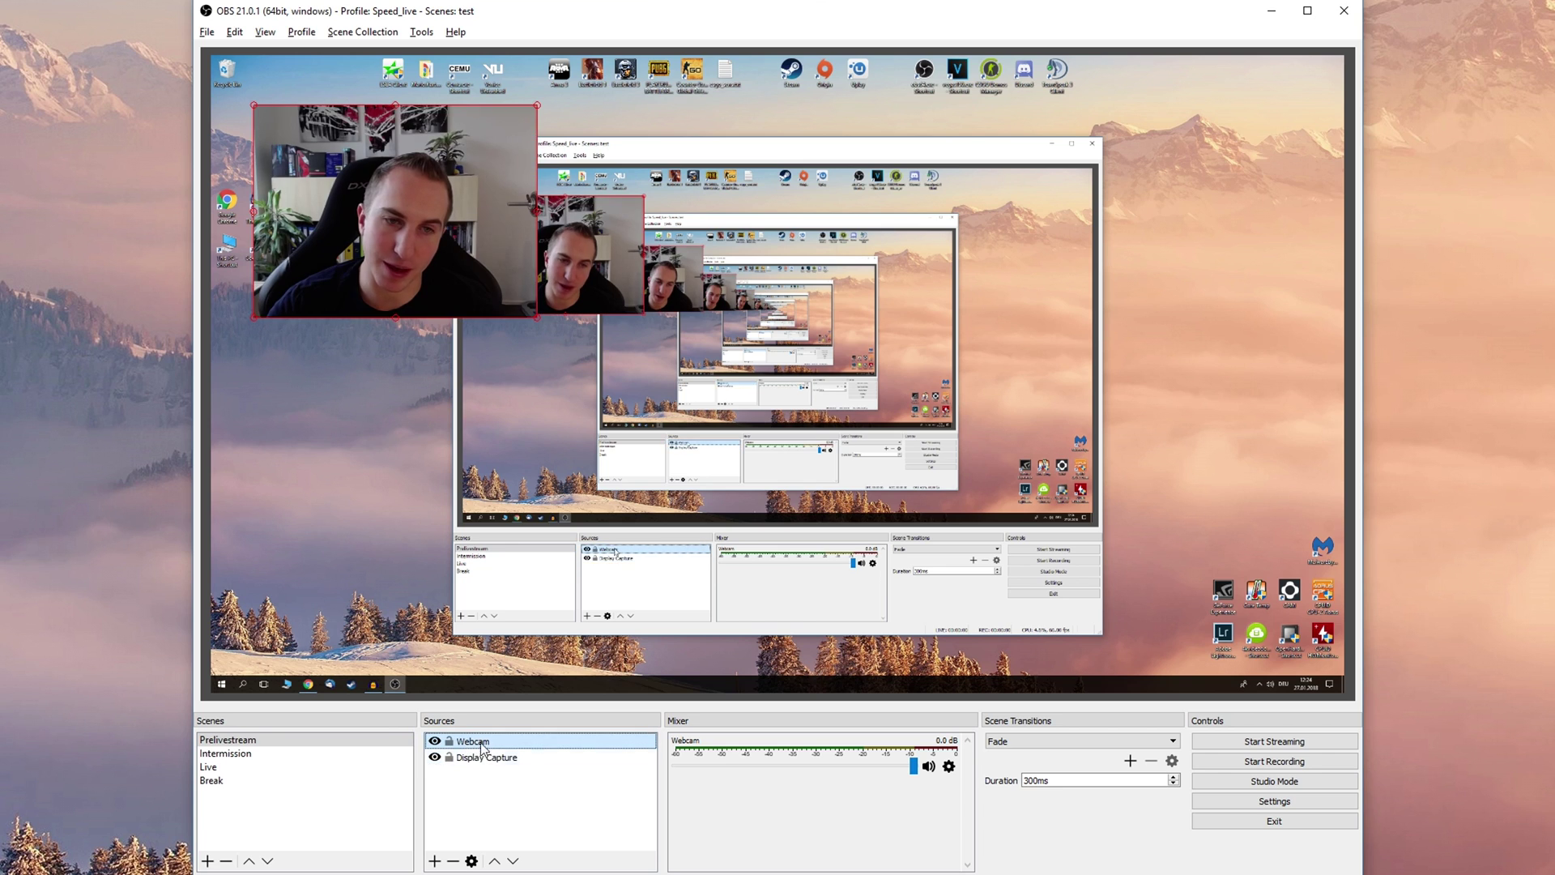
{"action": "left_click_drag", "start_coordinate": [397, 238], "coordinate": [368, 203]}
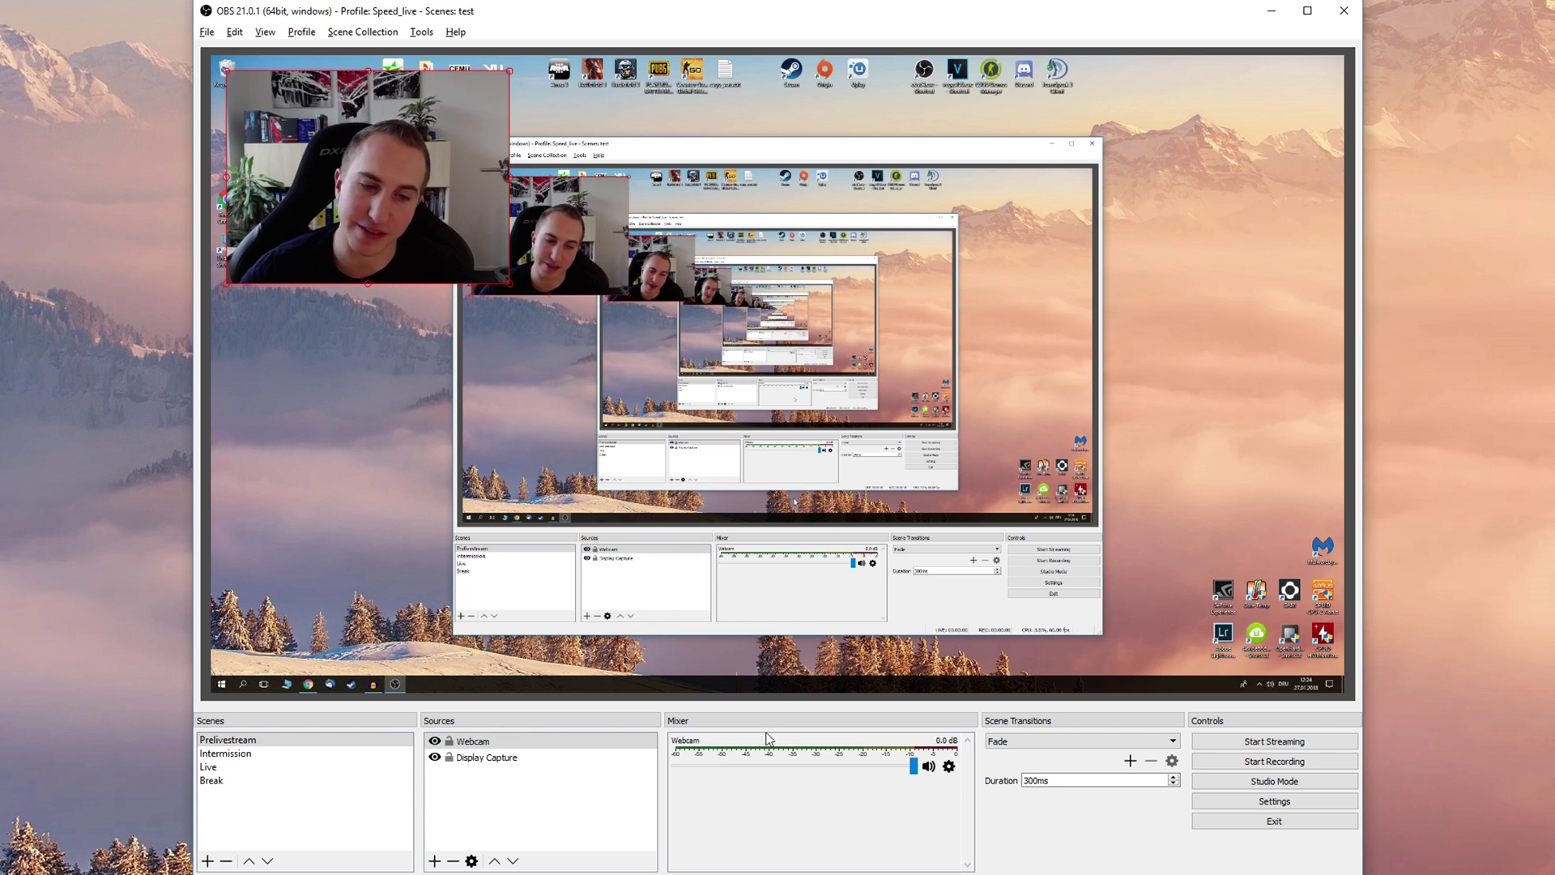
{"action": "right_click", "coordinate": [466, 804]}
{"action": "mouse_move", "coordinate": [535, 814]}
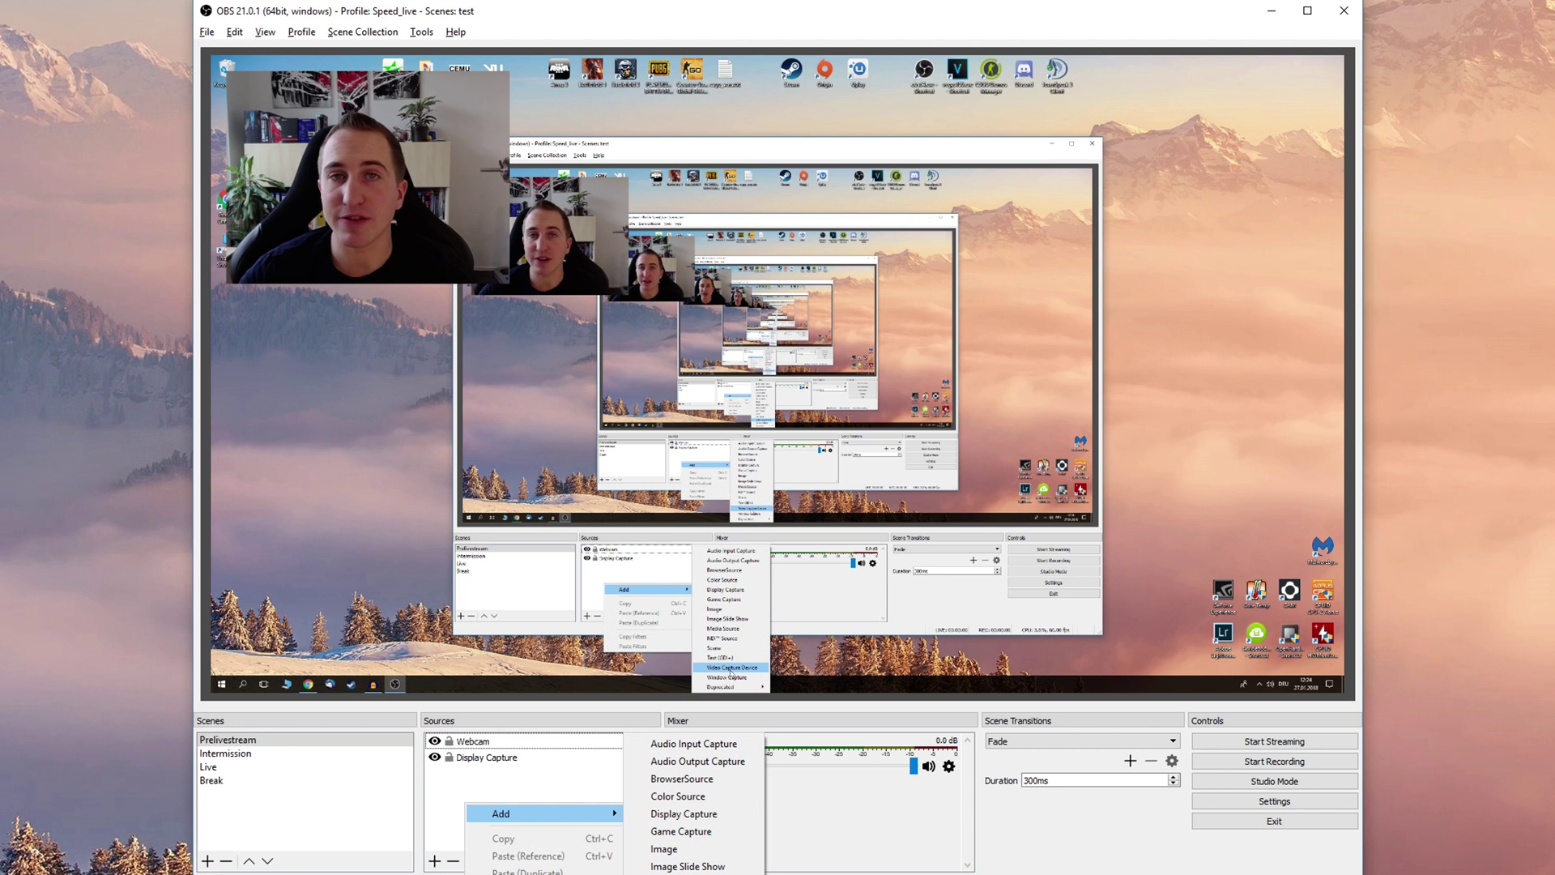
{"action": "left_click", "coordinate": [277, 770]}
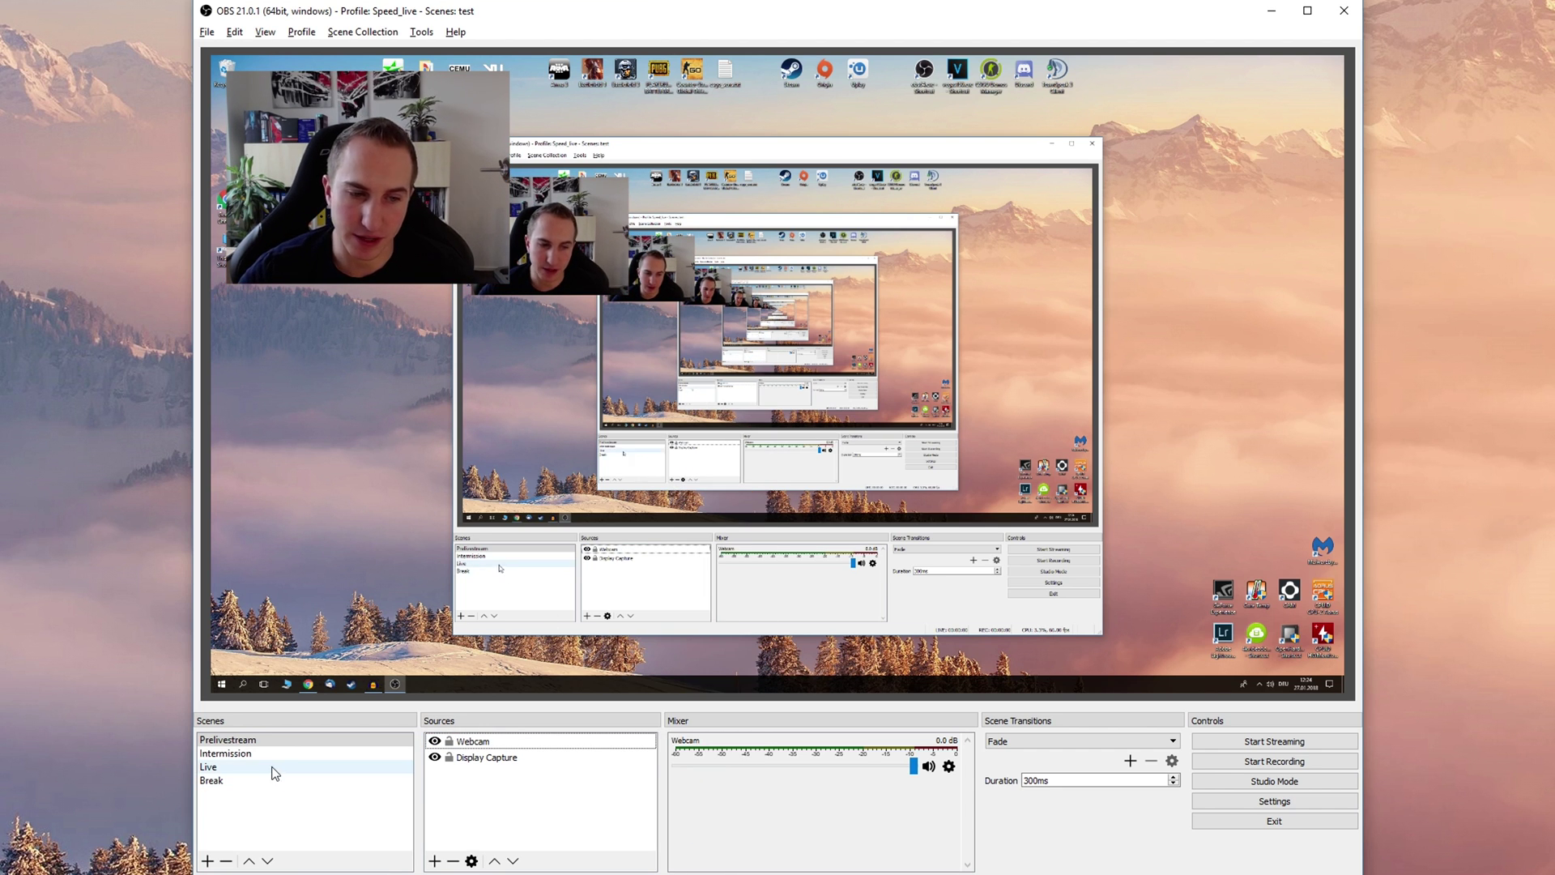
Step: Add a Game Capture source to Live using mode 'Capture any fullscreen application'
{"action": "right_click", "coordinate": [448, 805]}
{"action": "mouse_move", "coordinate": [567, 813]}
{"action": "left_click", "coordinate": [700, 742]}
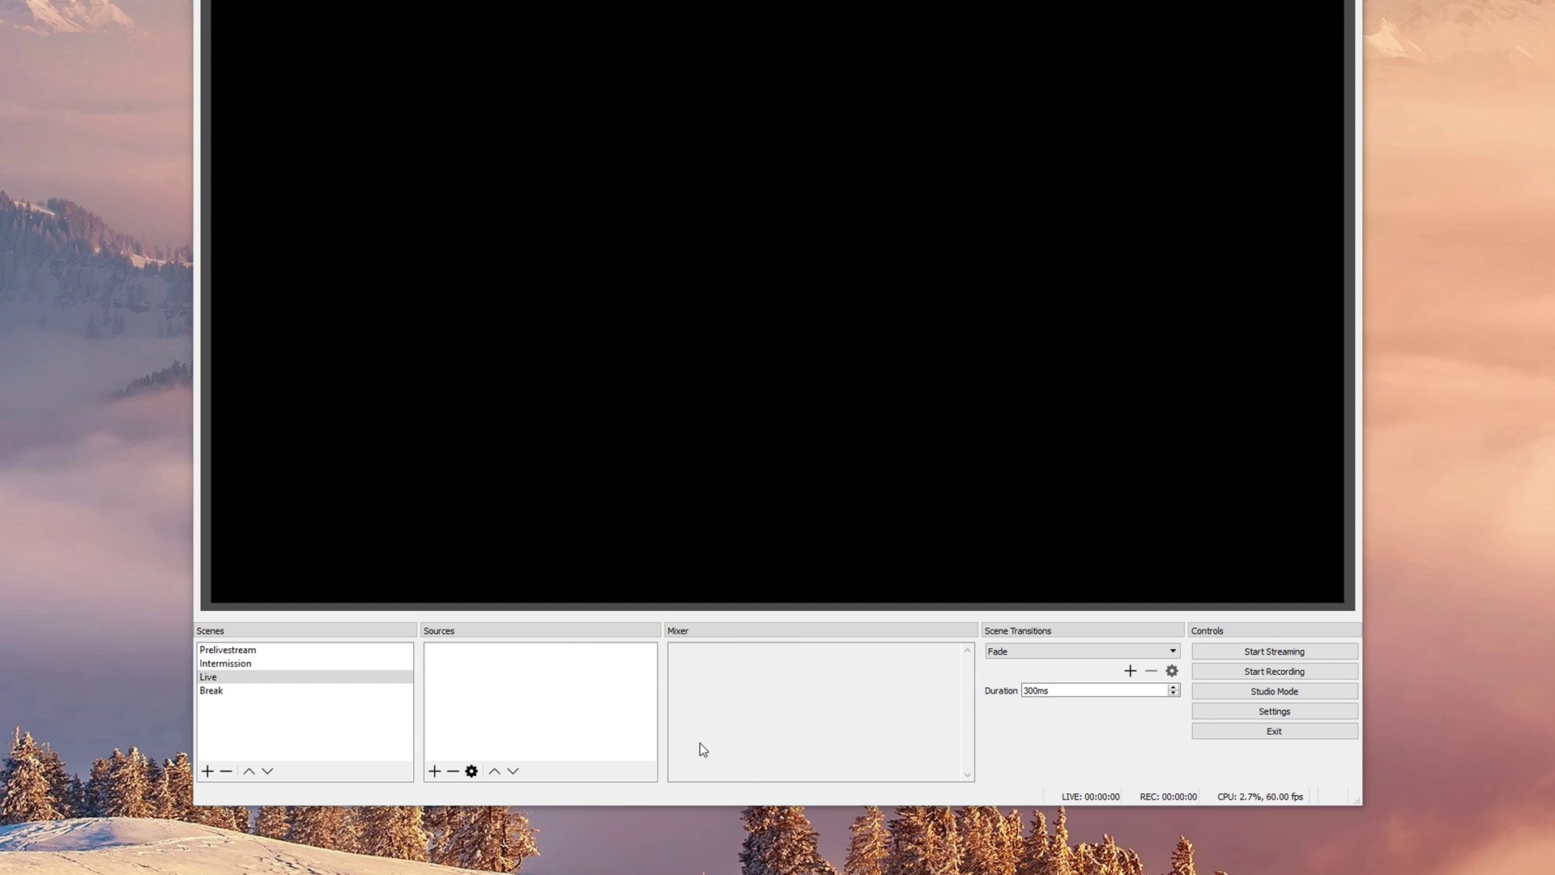
{"action": "key", "text": "Return"}
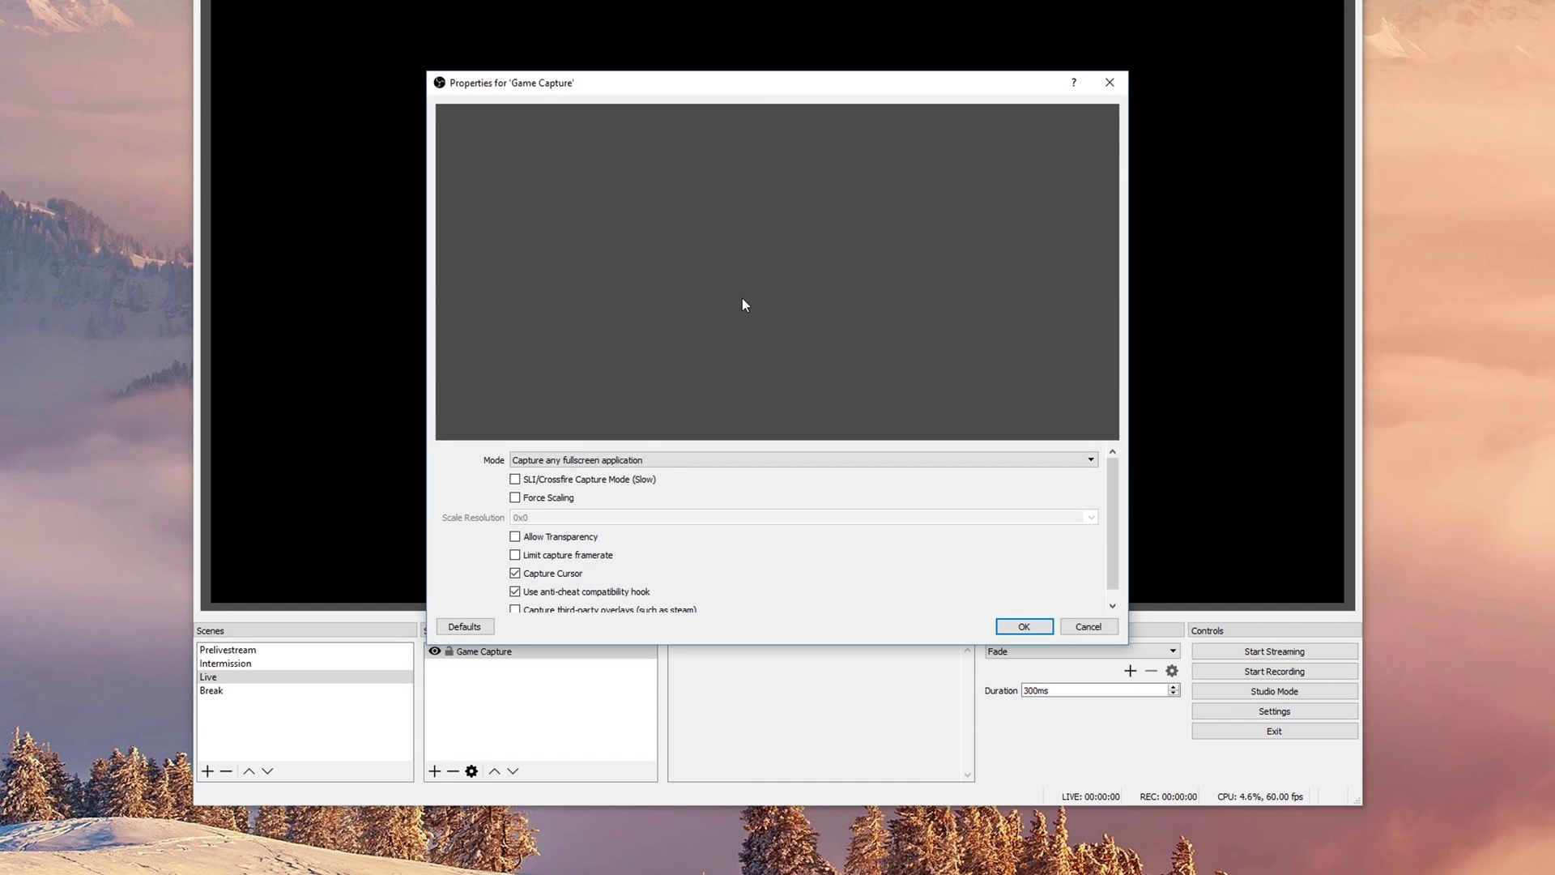
{"action": "left_click", "coordinate": [590, 460]}
{"action": "left_click", "coordinate": [592, 472]}
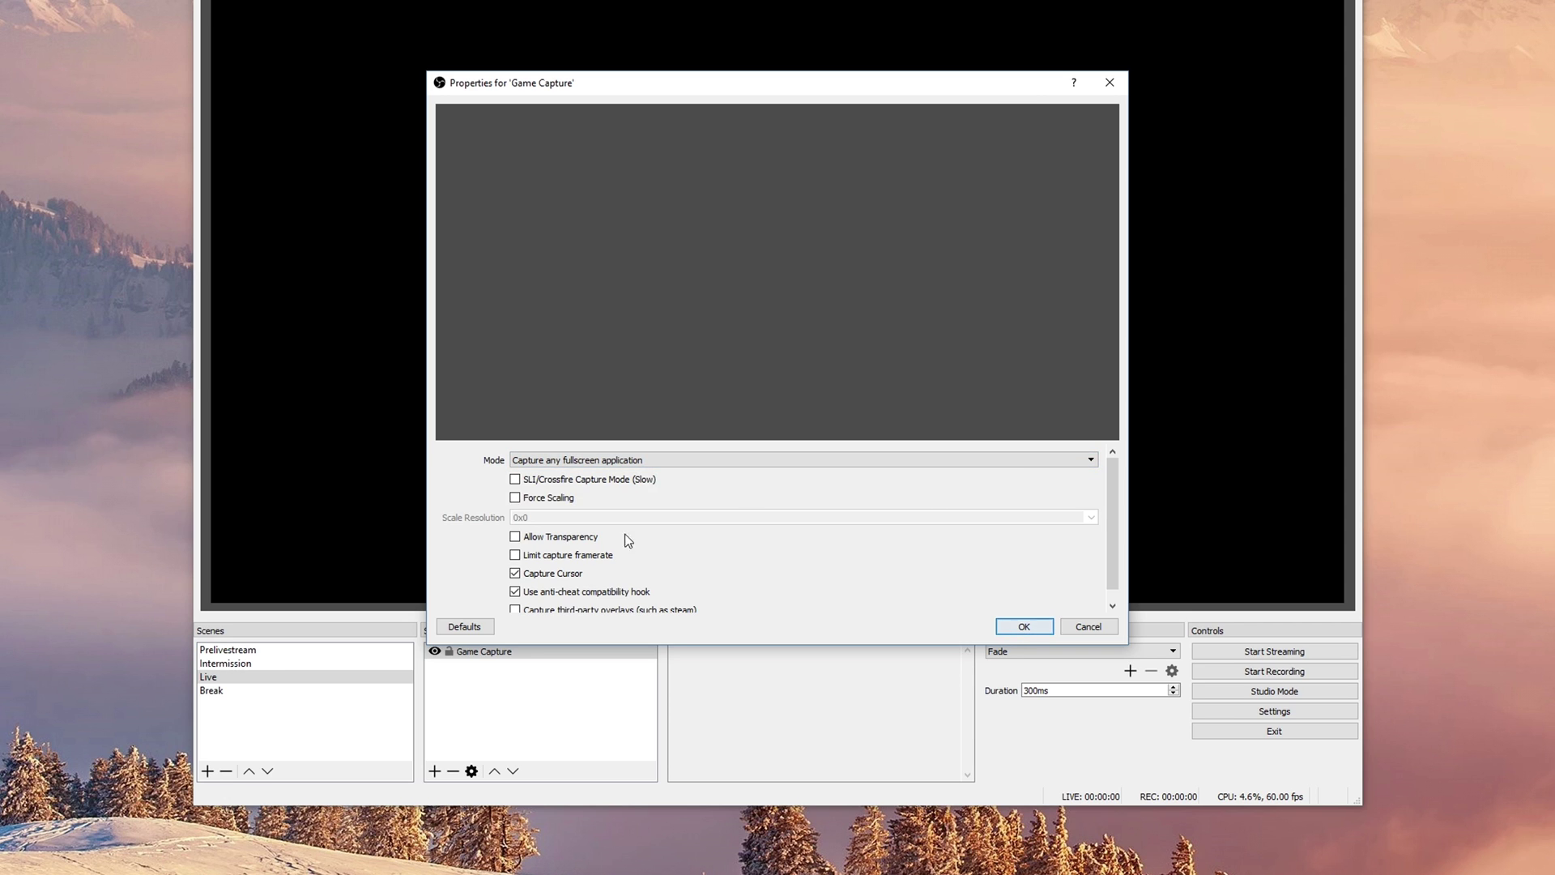
{"action": "scroll", "coordinate": [1114, 496], "scroll_direction": "down", "scroll_amount": 1}
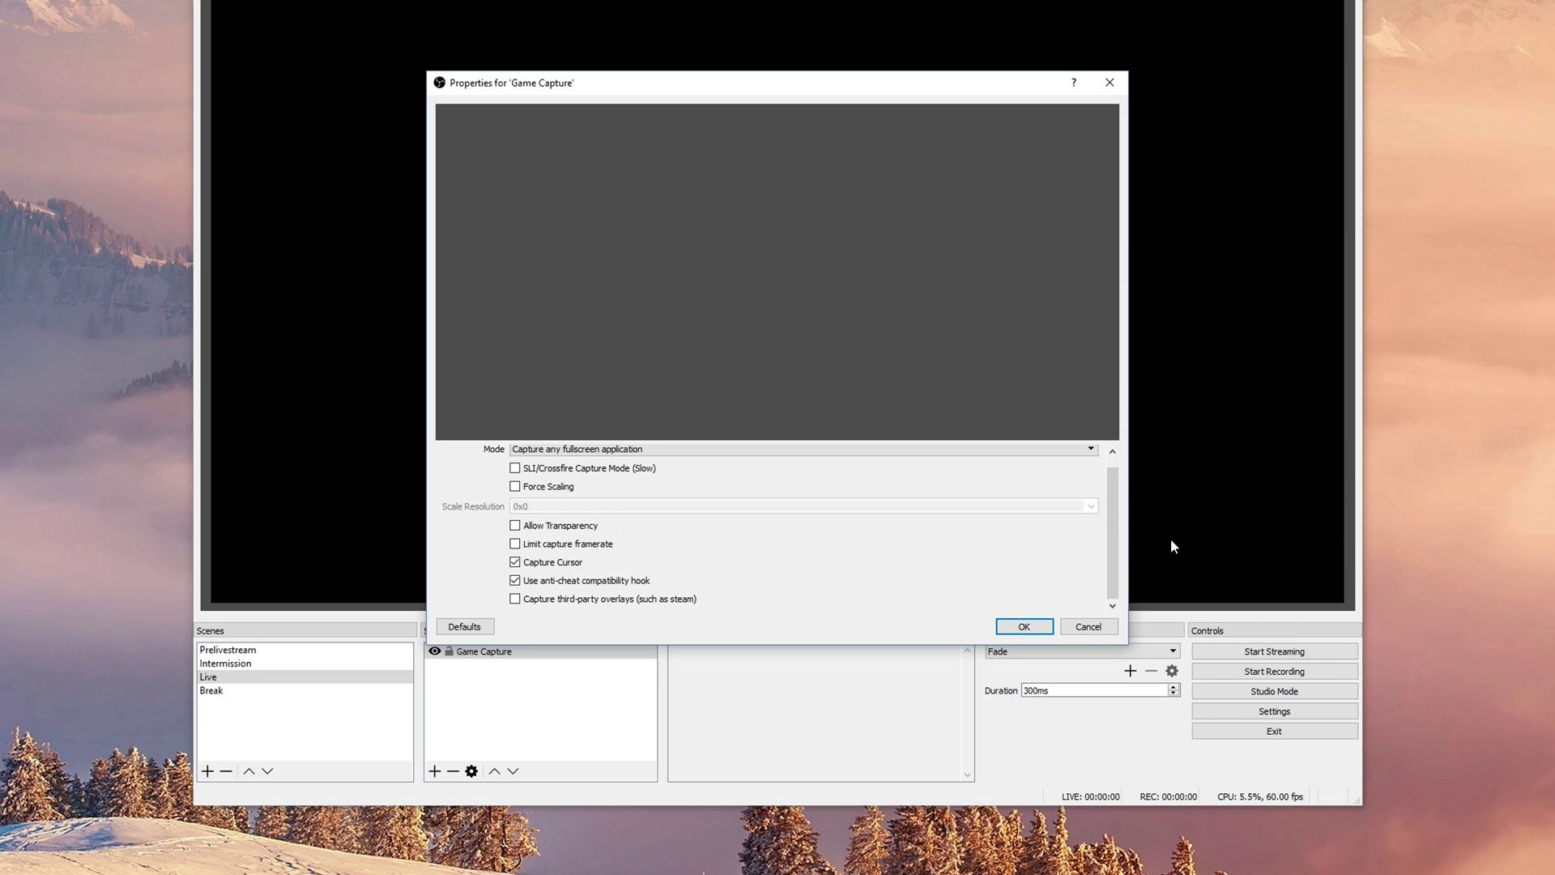
{"action": "right_click", "coordinate": [533, 703]}
Step: Add the existing Webcam source to the Live scene above Game Capture
{"action": "mouse_move", "coordinate": [572, 711]}
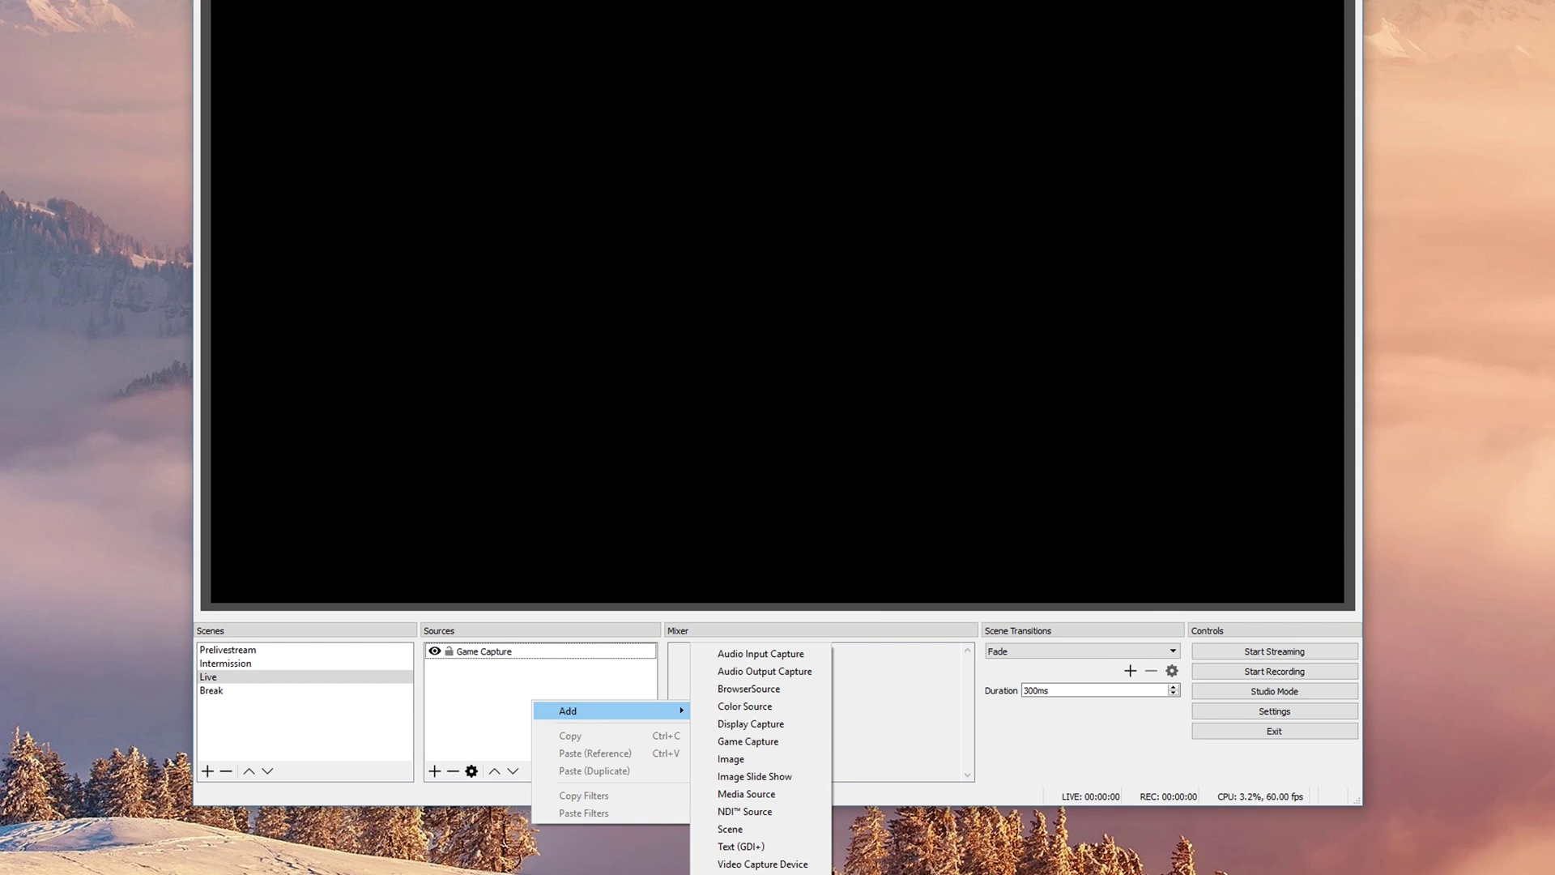
{"action": "left_click", "coordinate": [762, 863]}
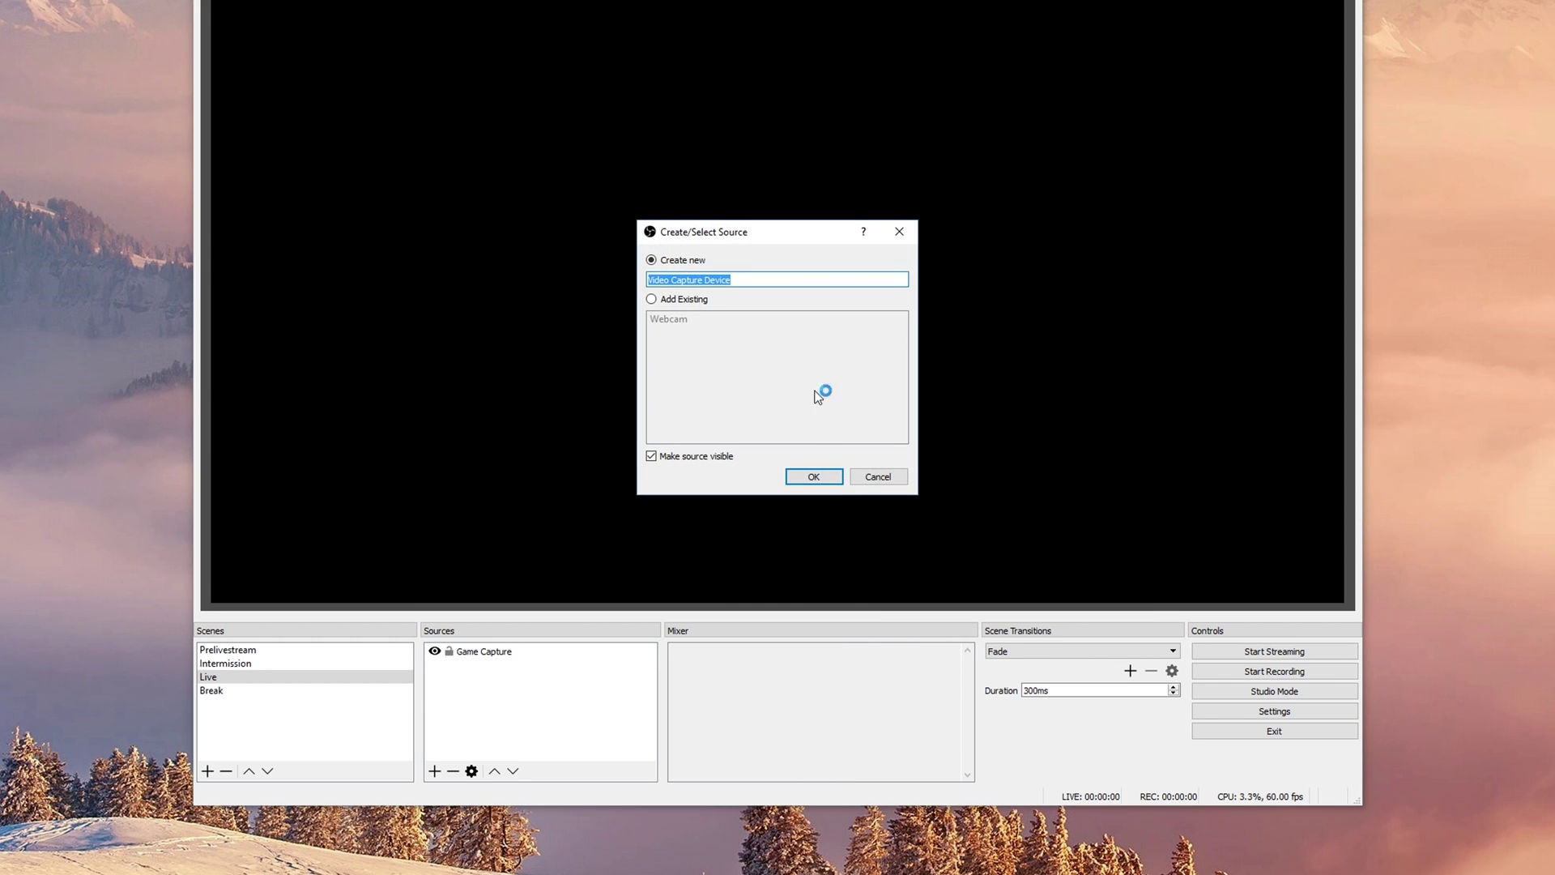
{"action": "left_click", "coordinate": [673, 300]}
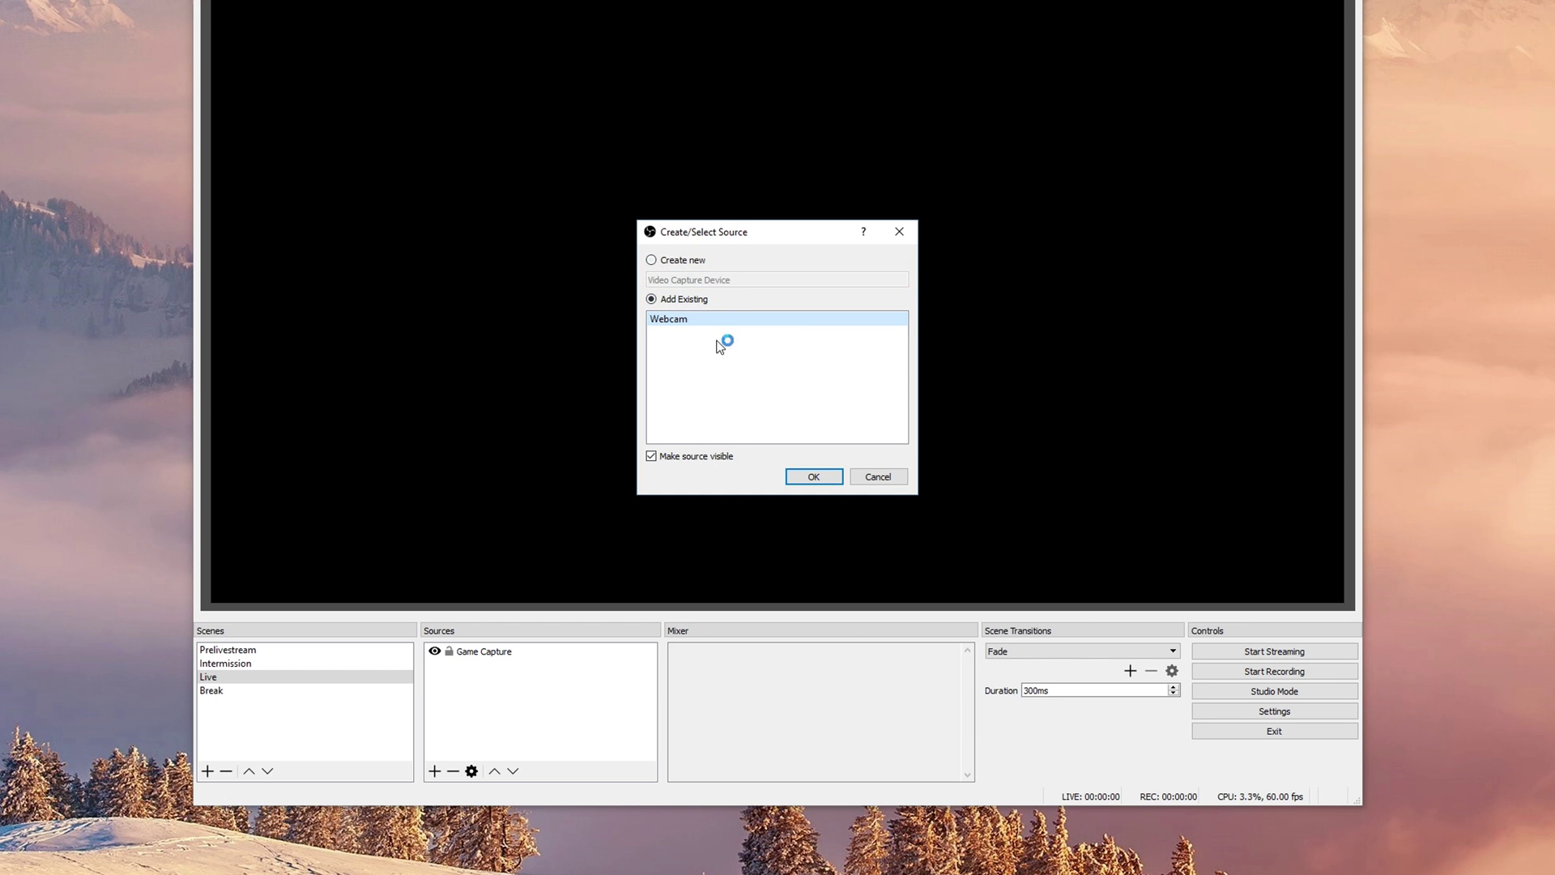
{"action": "left_click", "coordinate": [837, 481]}
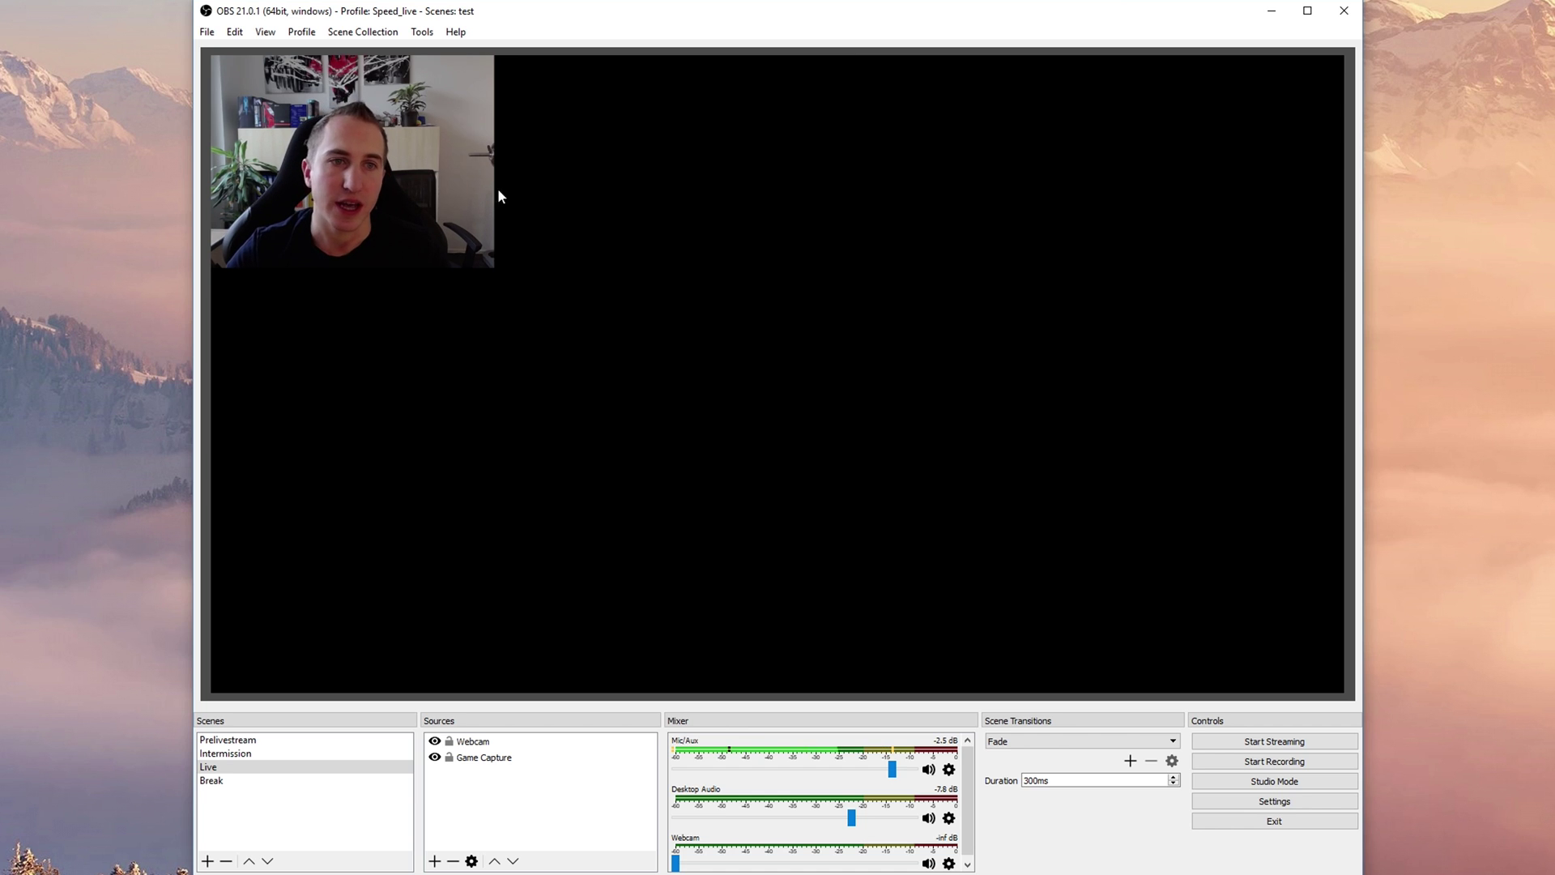
Step: Check the active scene collection from the menu bar, leaving it unchanged
{"action": "left_click", "coordinate": [265, 32]}
{"action": "left_click", "coordinate": [363, 32]}
{"action": "left_click", "coordinate": [604, 31]}
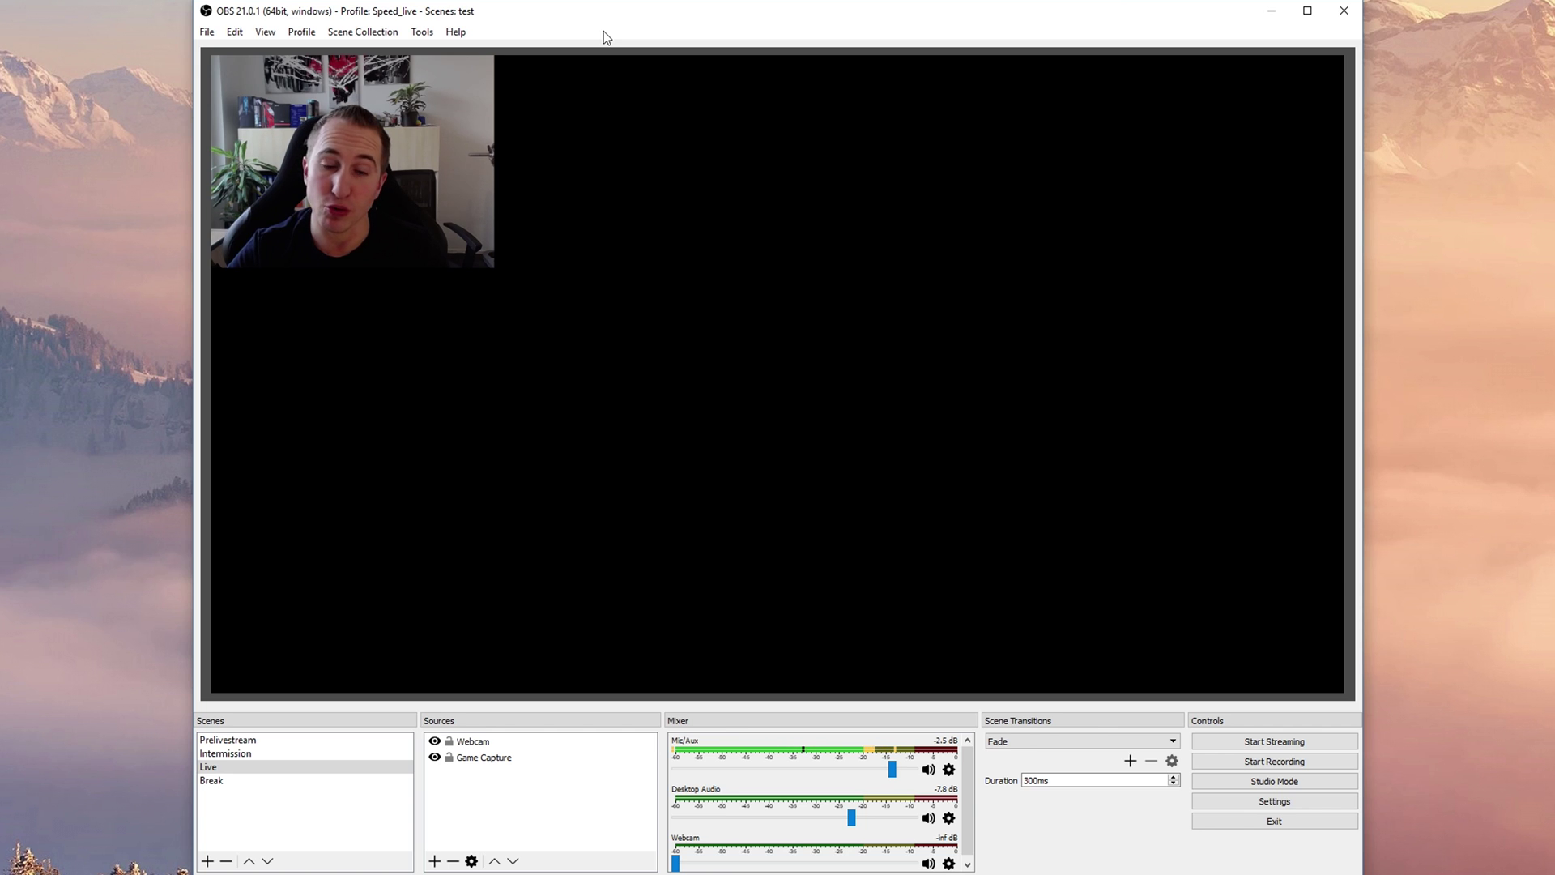
{"action": "right_click", "coordinate": [522, 811]}
{"action": "mouse_move", "coordinate": [565, 827]}
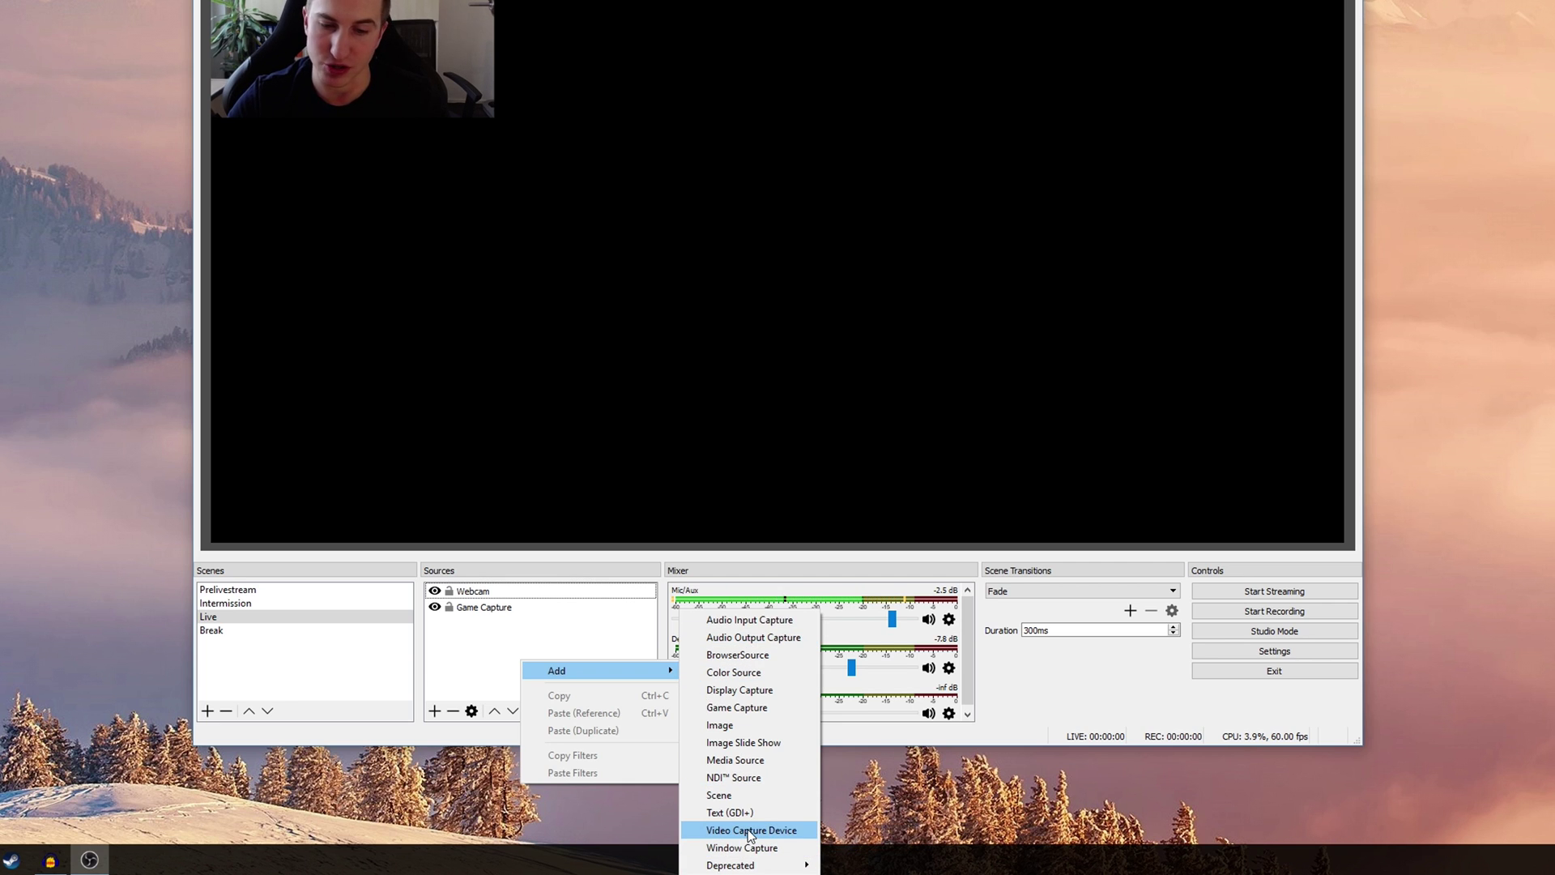
{"action": "left_click", "coordinate": [737, 654]}
{"action": "left_click", "coordinate": [809, 413]}
{"action": "left_click", "coordinate": [607, 382]}
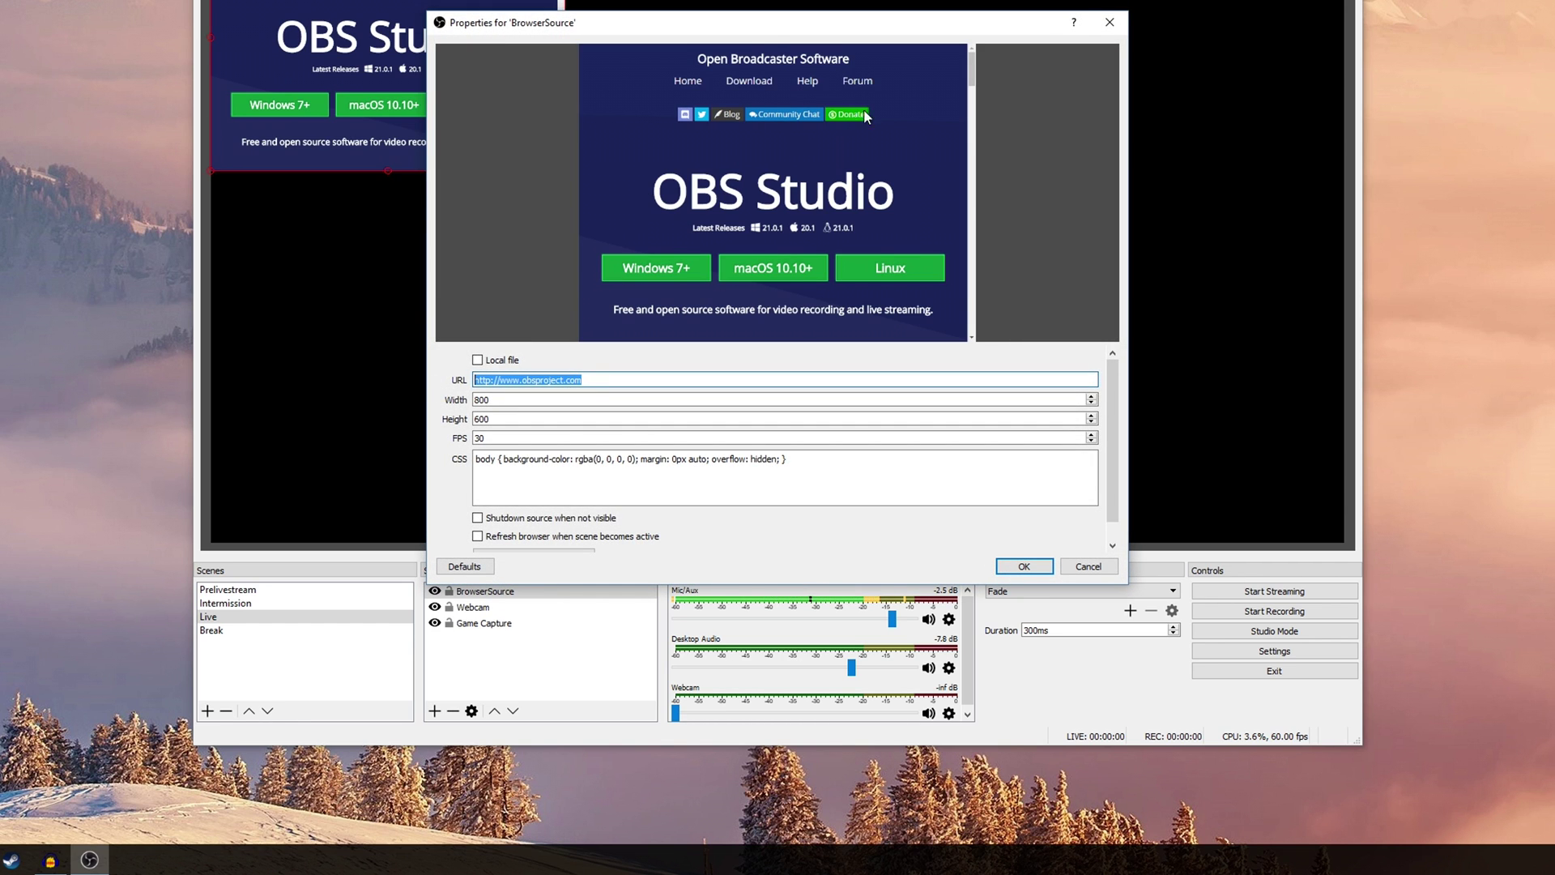
{"action": "left_click", "coordinate": [1086, 566]}
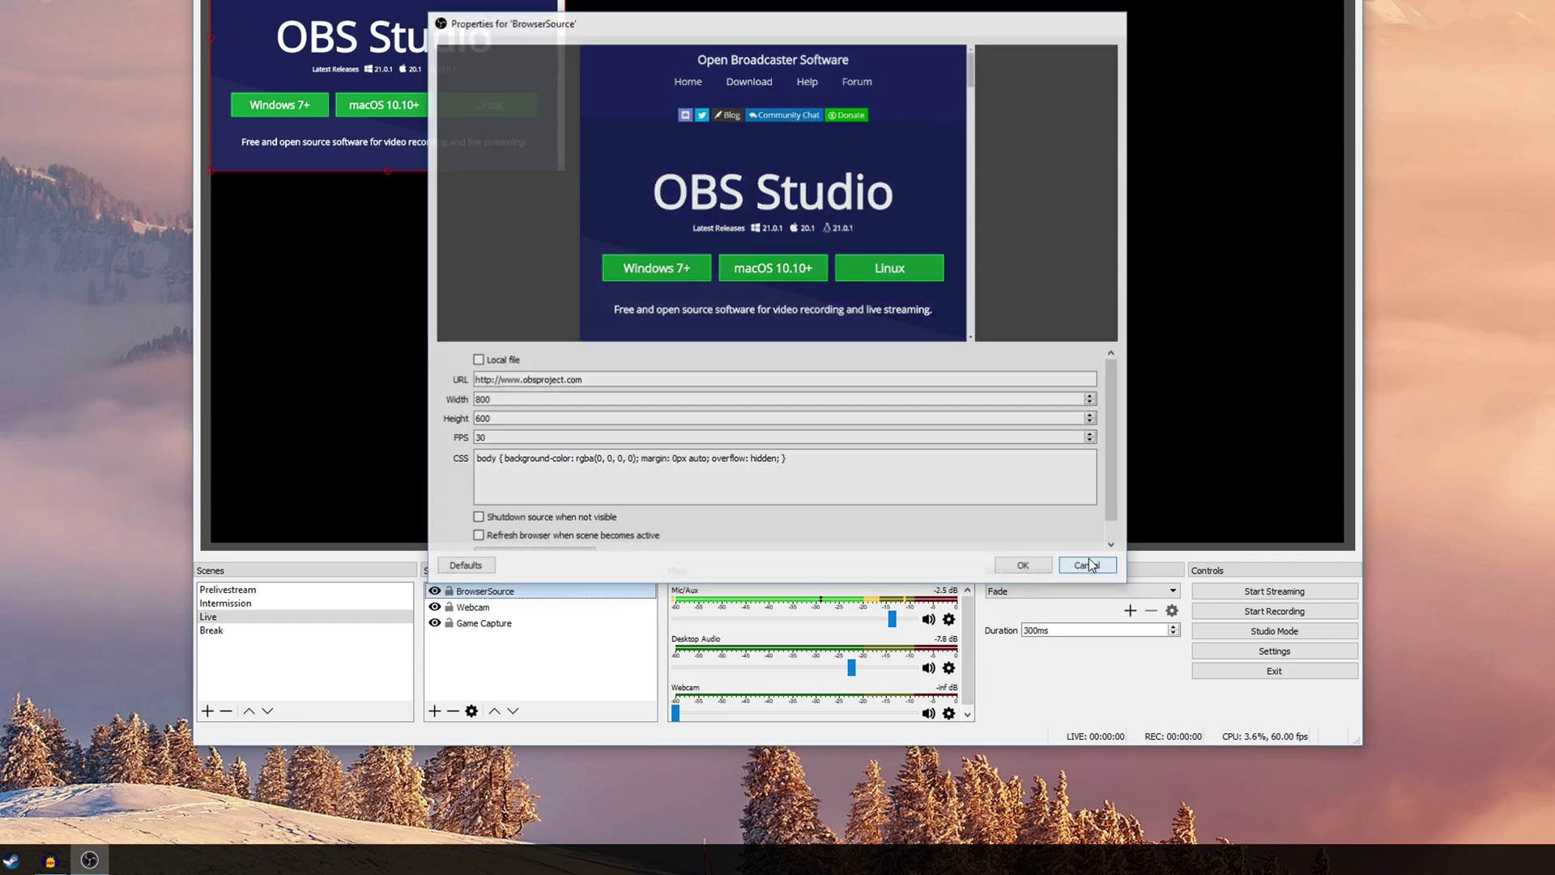
{"action": "key", "text": "Delete"}
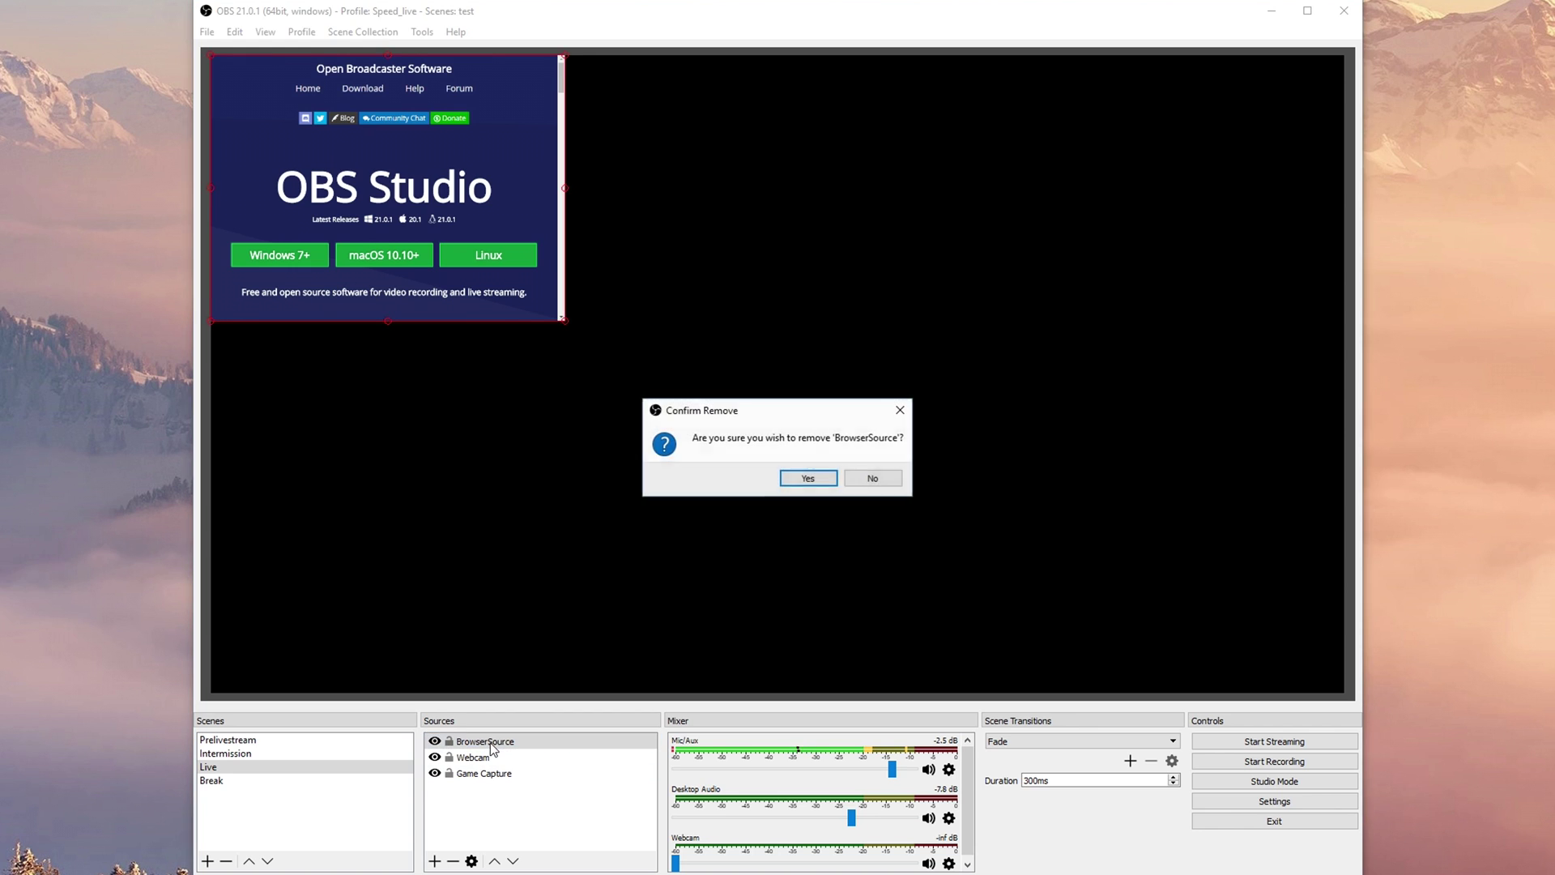
{"action": "key", "text": "Return"}
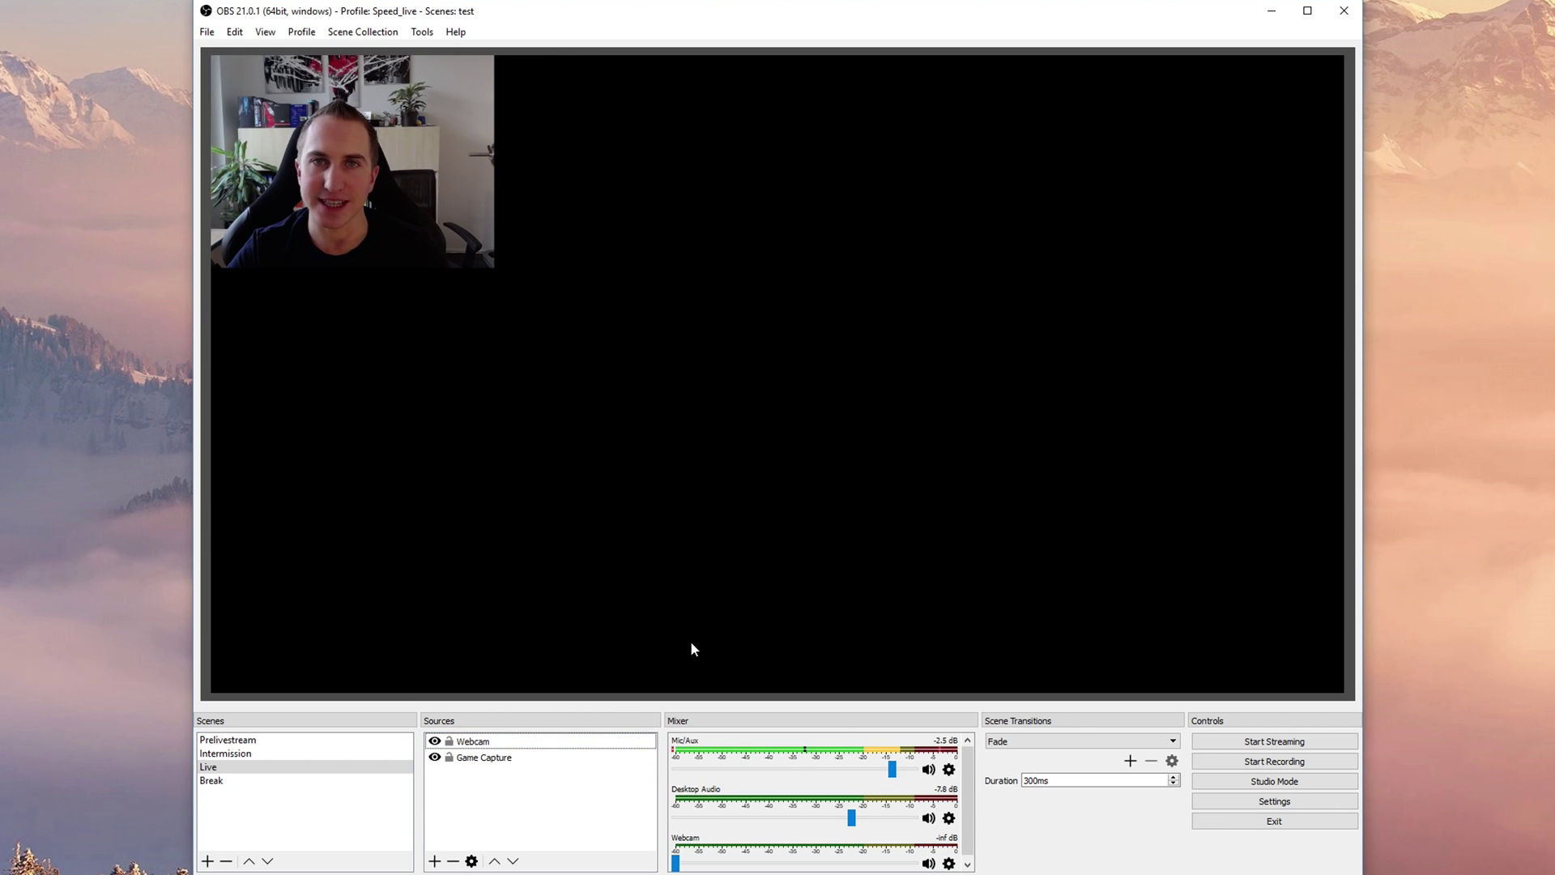